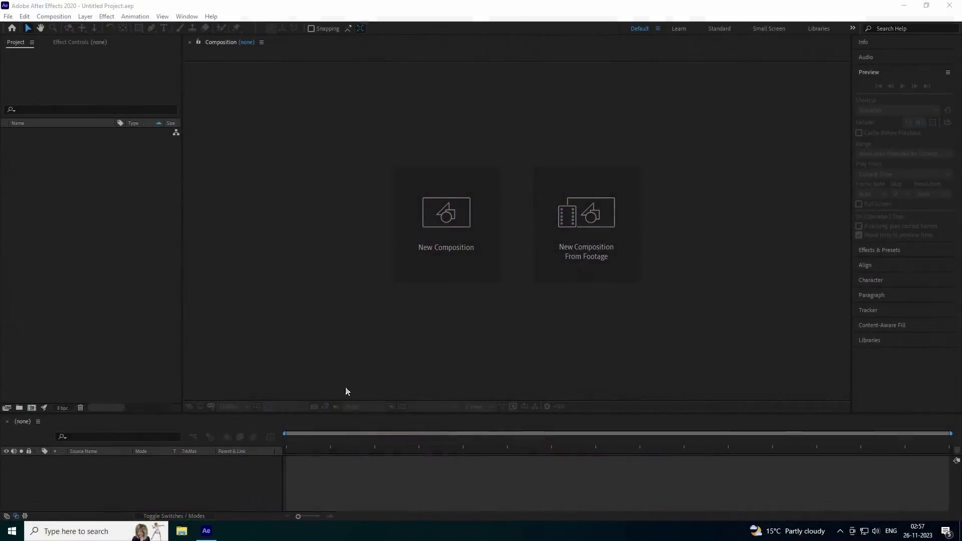
- Create a new 1920×1080 composition and type CREATIVE as a text layer
left_click(452, 249)
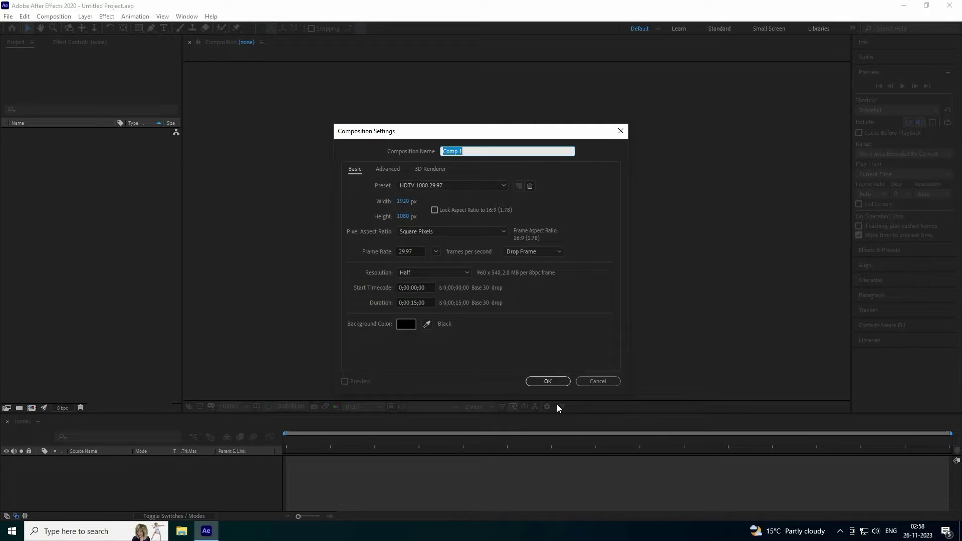
left_click(548, 383)
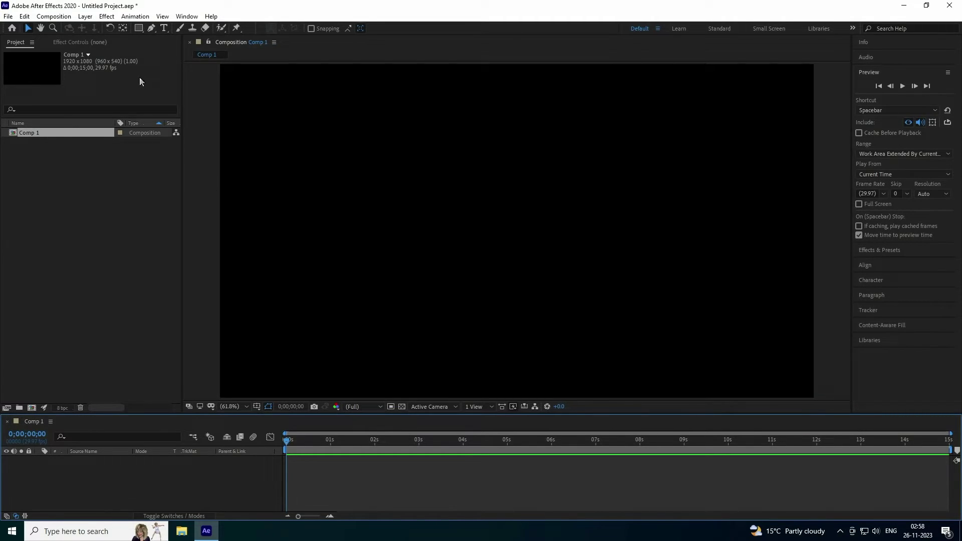
left_click(164, 29)
left_click(331, 228)
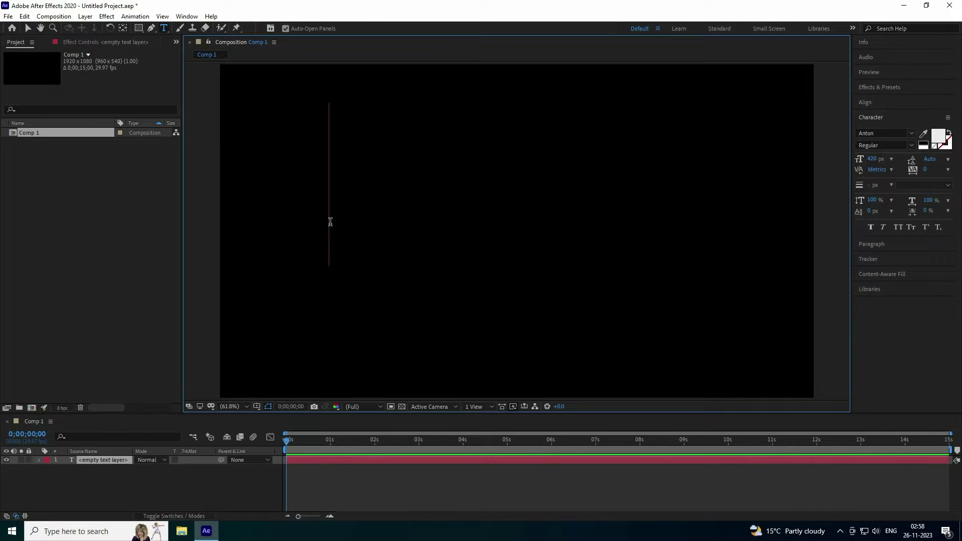
type("C")
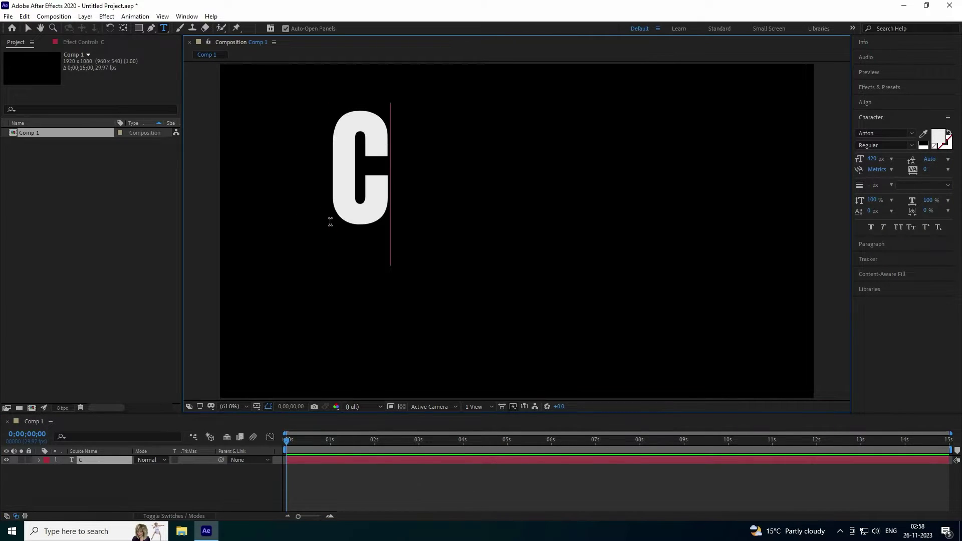
type("REATIVE")
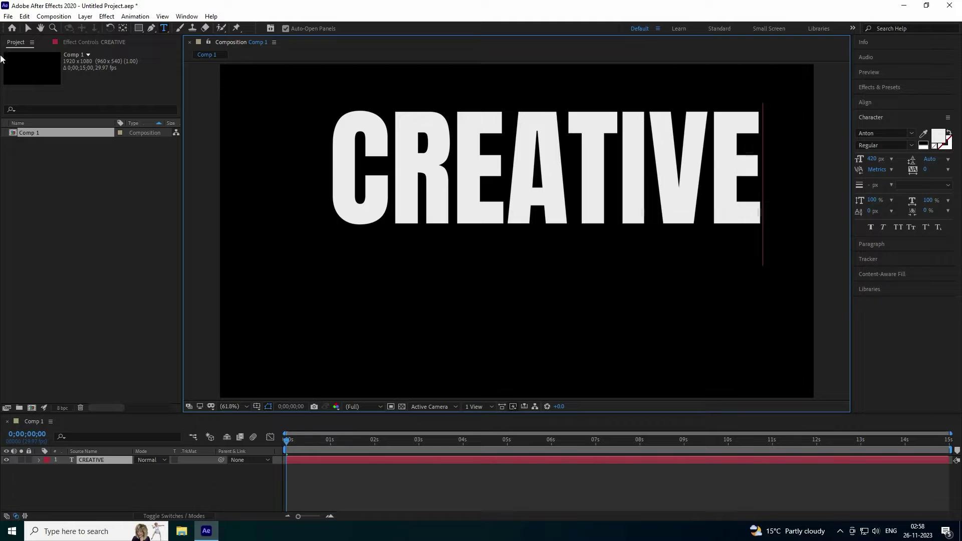
left_click(28, 27)
- Centre the CREATIVE text horizontally and vertically, and centre its anchor point
left_click(865, 102)
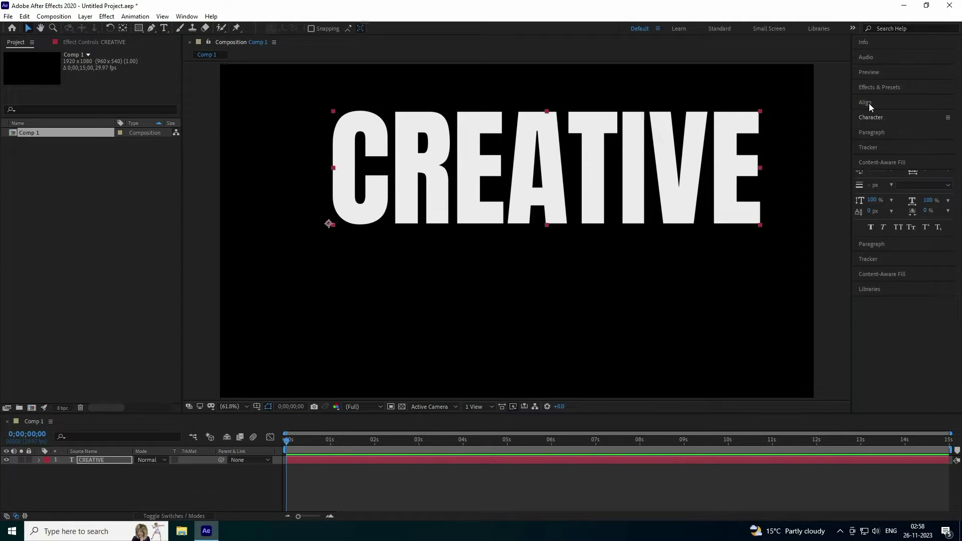
left_click(879, 127)
left_click(930, 128)
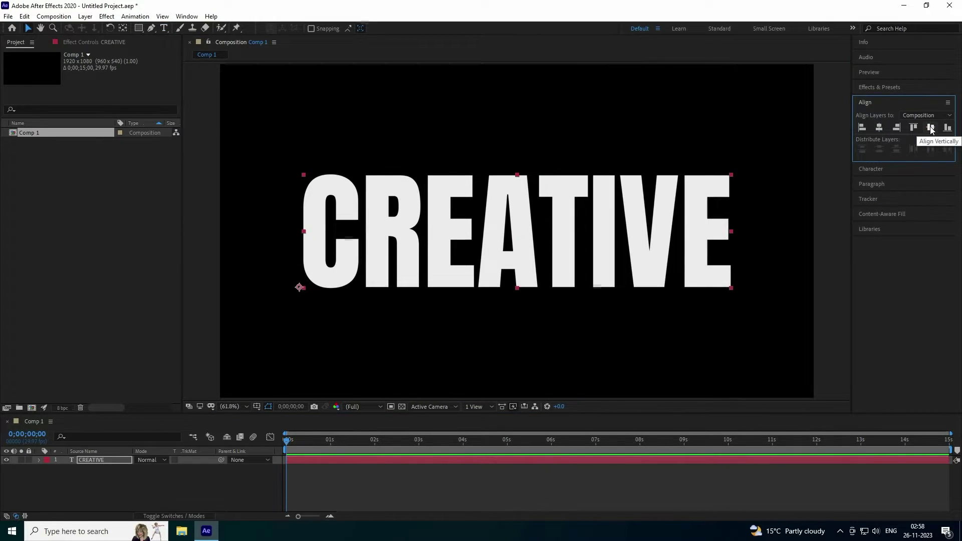
left_click(480, 241)
key("ctrl+alt+Home")
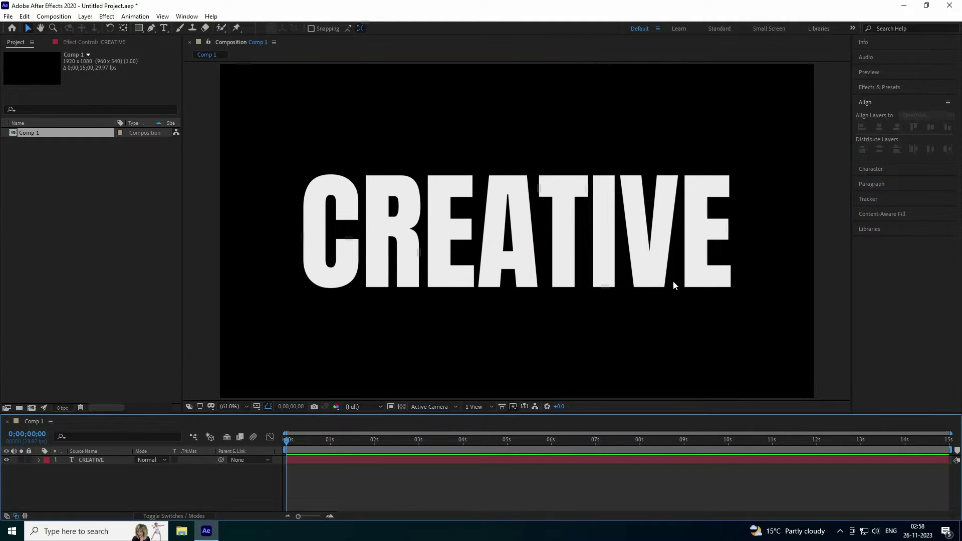
left_click(112, 486)
- Add a black full-frame solid layer named SABER over the CREATIVE text
right_click(117, 486)
mouse_move(141, 382)
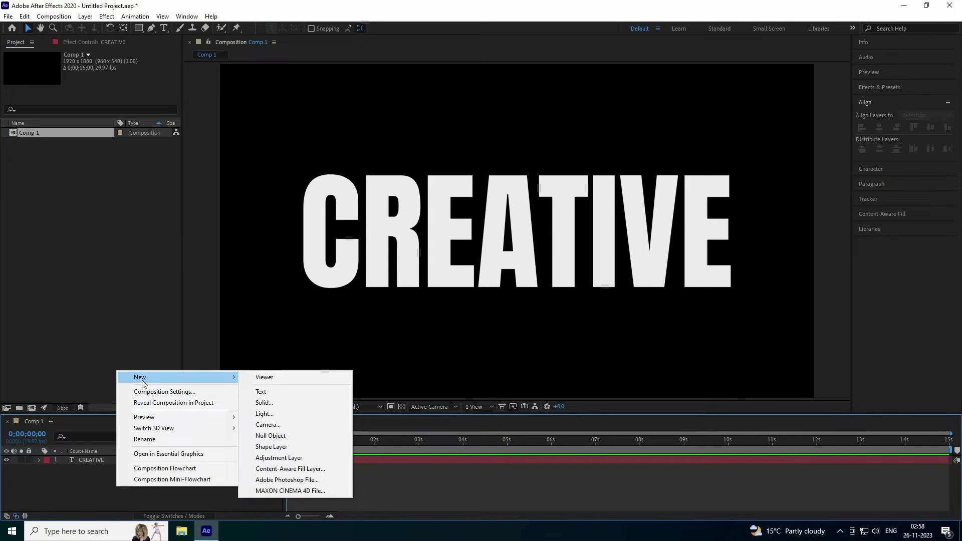
left_click(265, 404)
type("SABER")
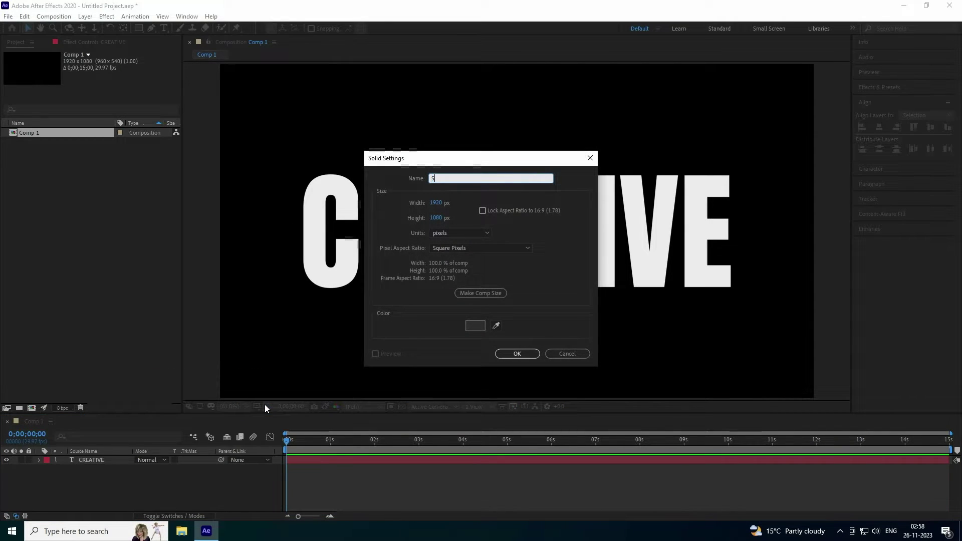
left_click(475, 325)
left_click_drag(396, 315, 311, 354)
left_click(580, 204)
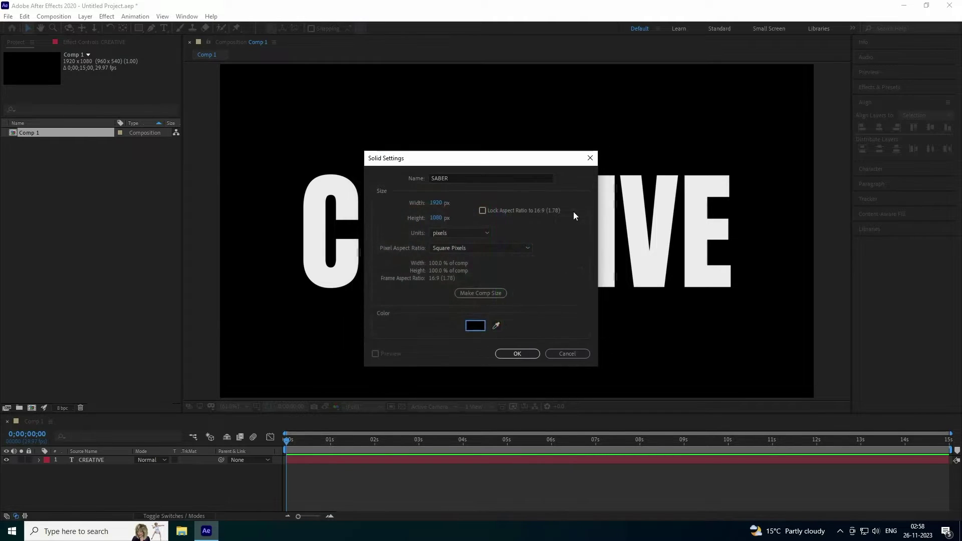
left_click(521, 355)
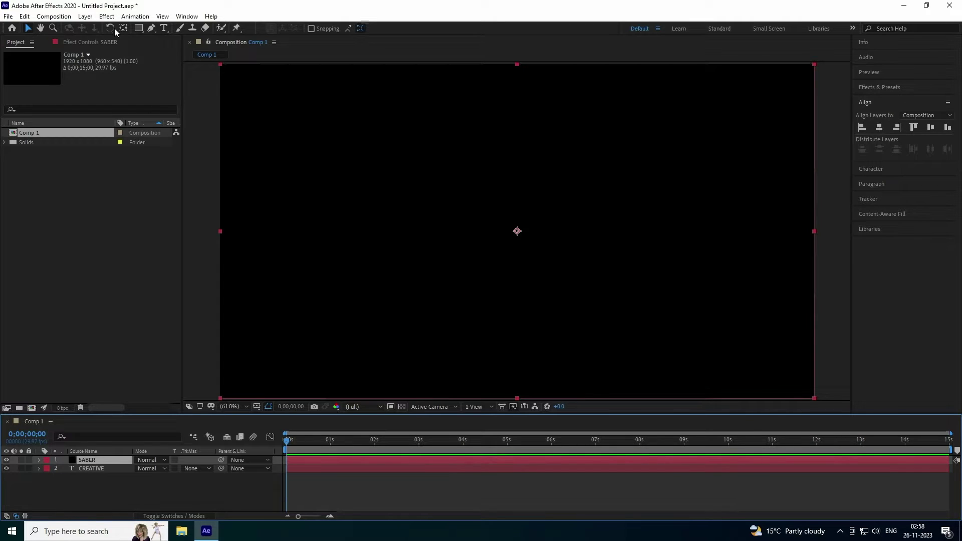
left_click(107, 16)
- Apply the Video Copilot Saber effect to the SABER solid with the Neon preset
mouse_move(161, 307)
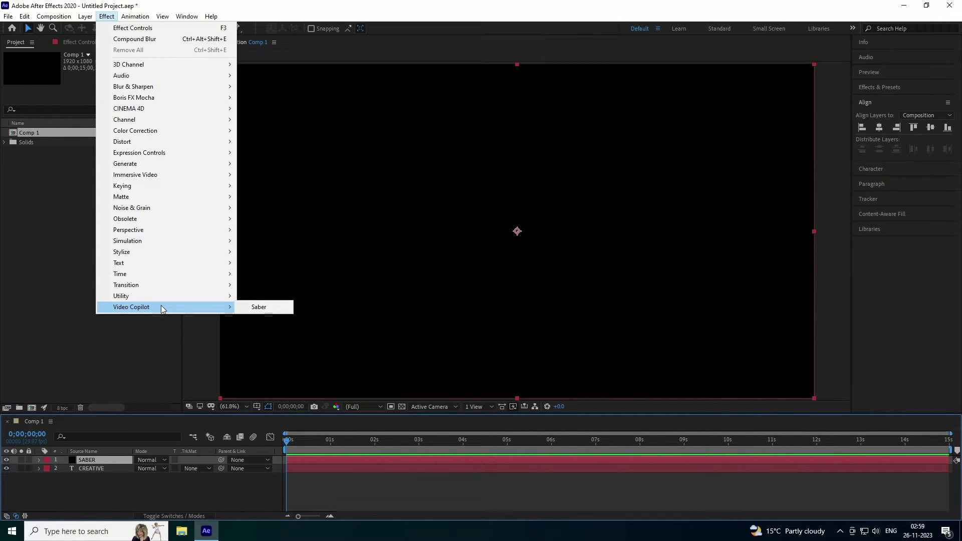
left_click(258, 307)
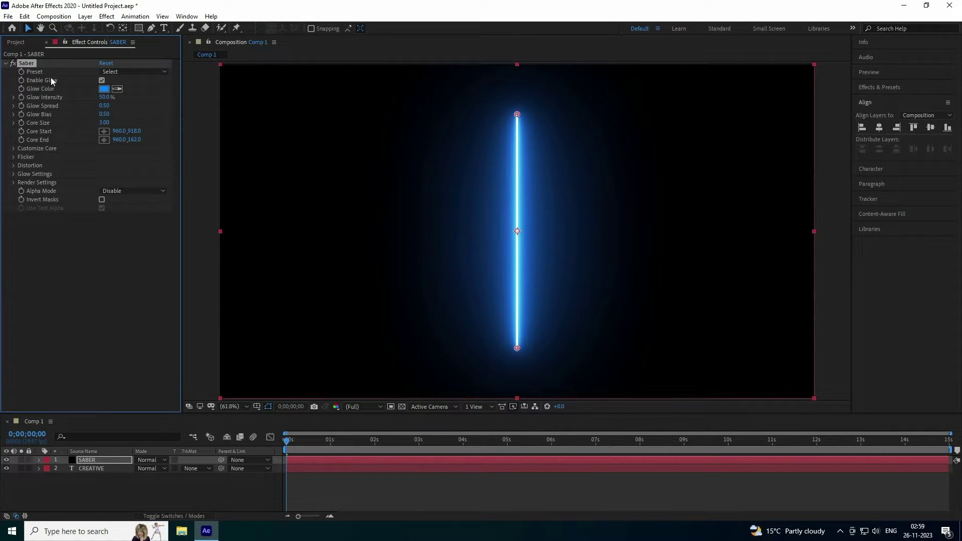
left_click(126, 72)
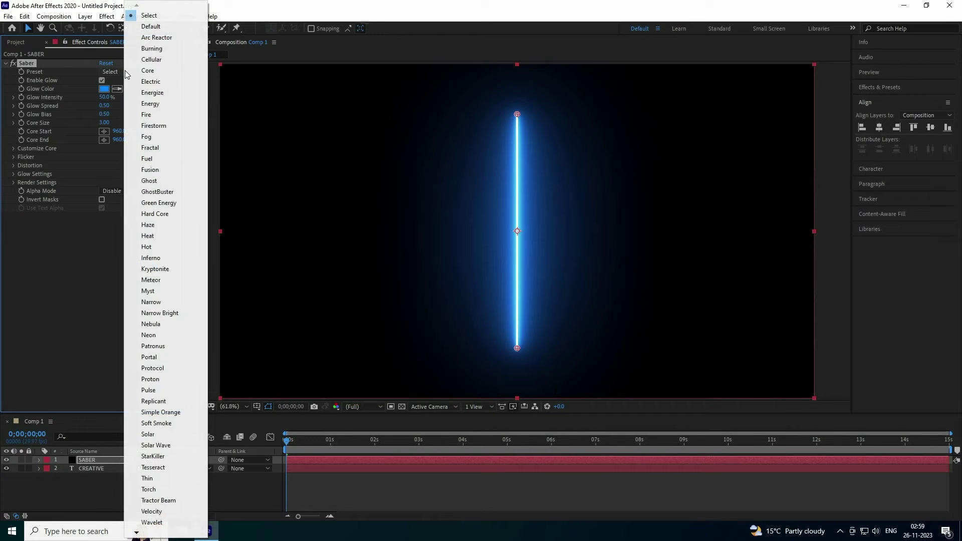
left_click(157, 337)
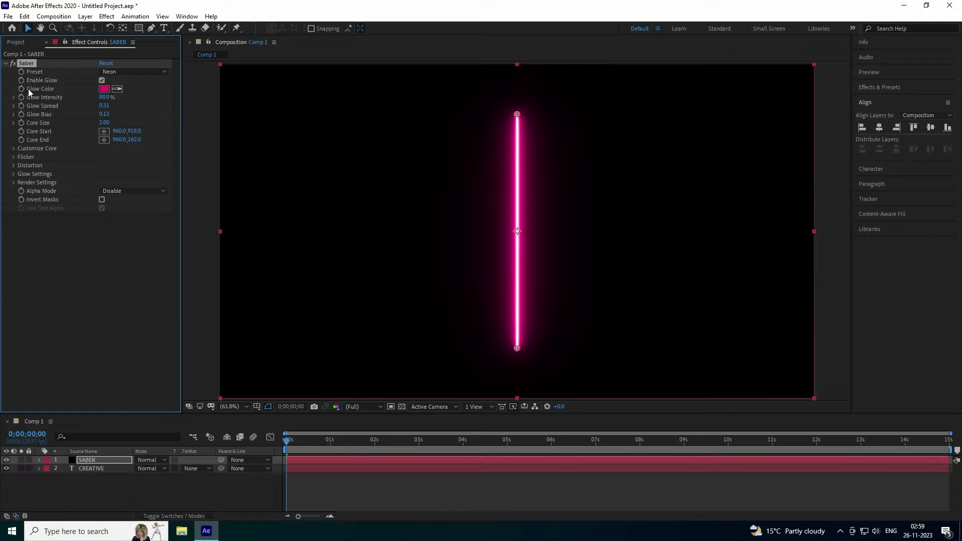
- Set the glow colour to orange (hue 24), Glow Intensity to 50% and Core Size to 2.5
left_click(103, 89)
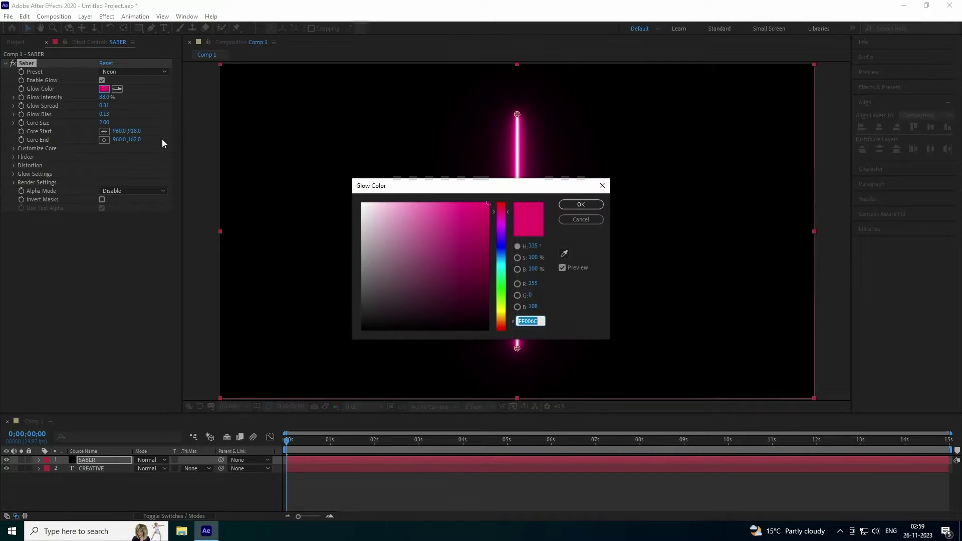
left_click(533, 245)
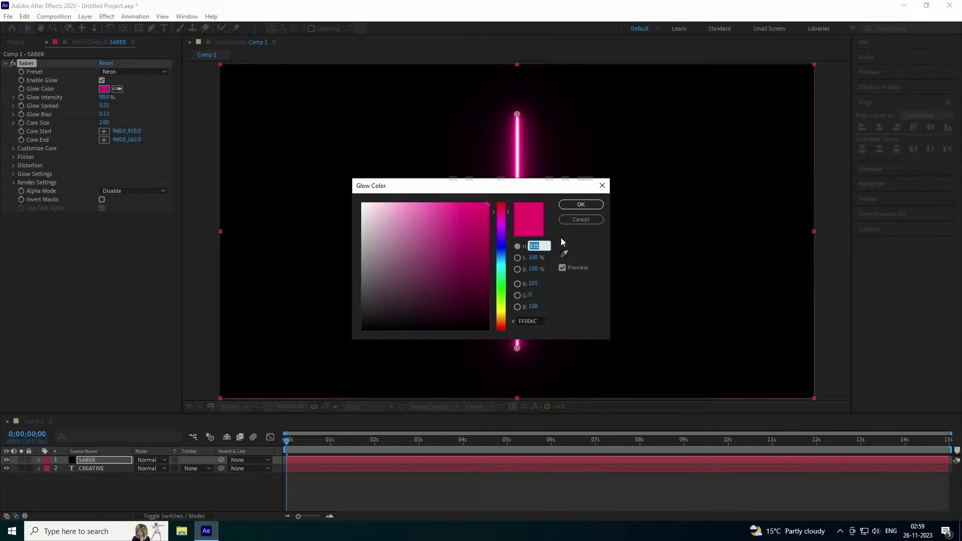
type("24")
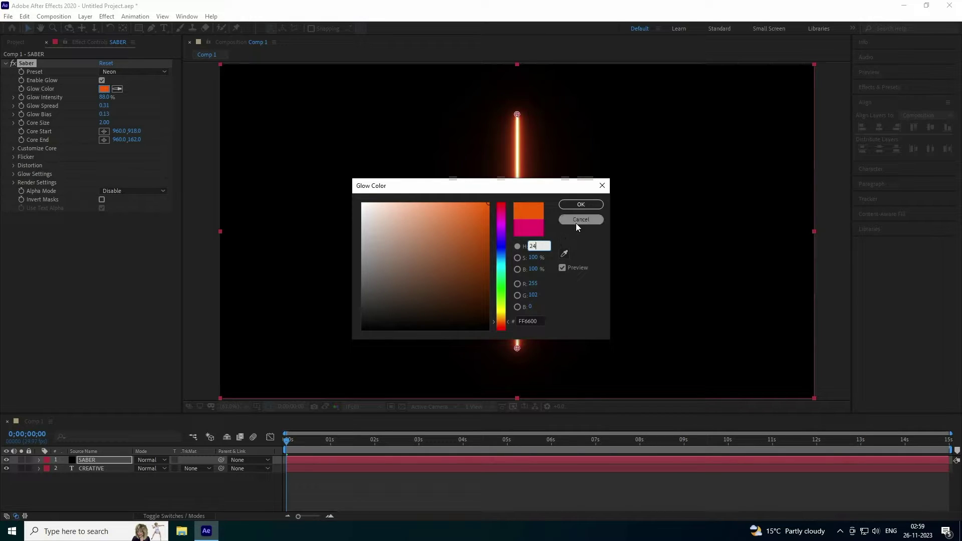
left_click(582, 206)
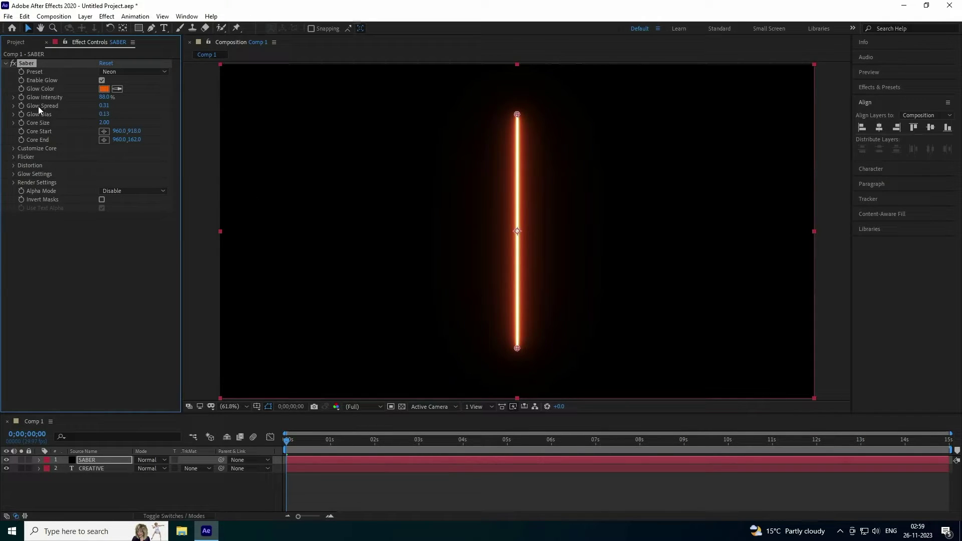
left_click(103, 97)
type("50")
key("Return")
left_click(104, 122)
type("2.5")
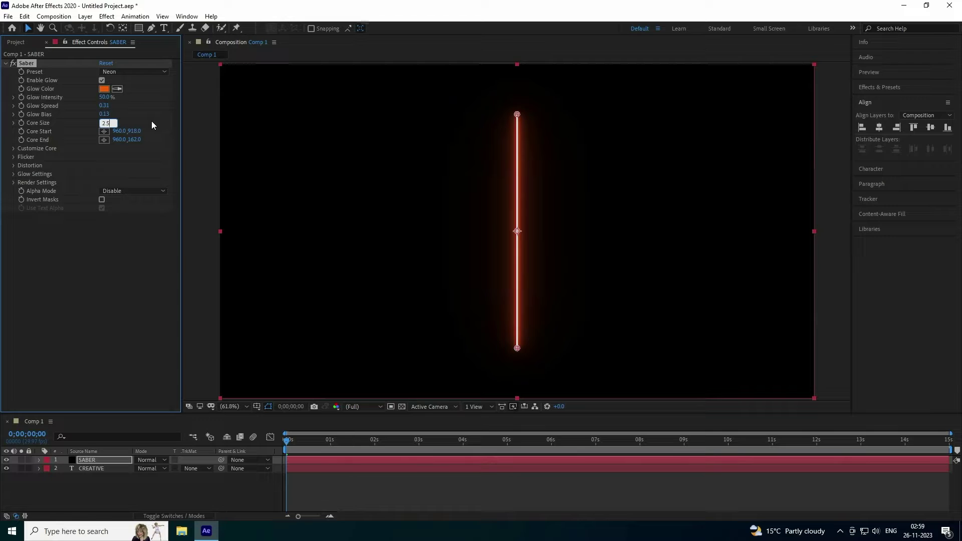
key("Return")
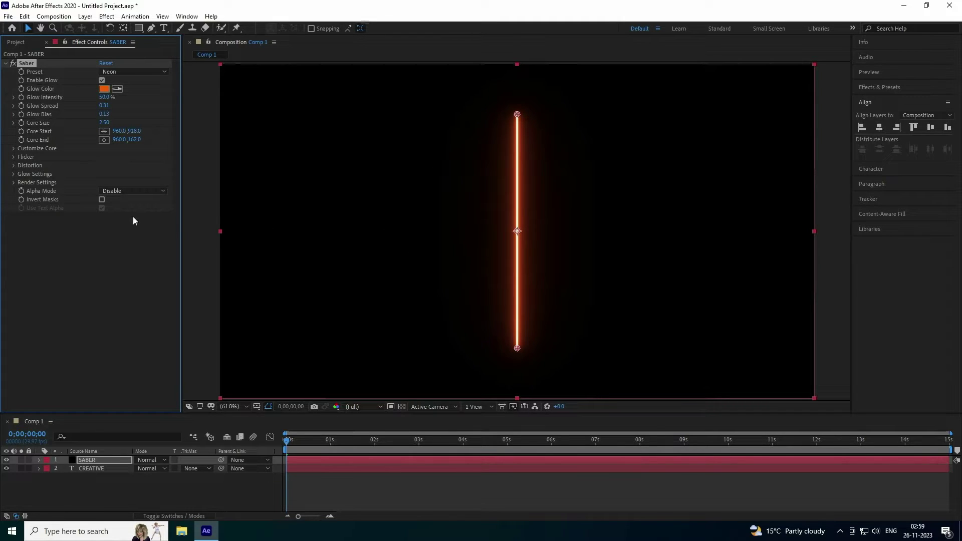
- Set Saber's Core Type to Text Layer tracing CREATIVE, hide that layer, and use Effects & Masks
left_click(14, 149)
left_click(128, 157)
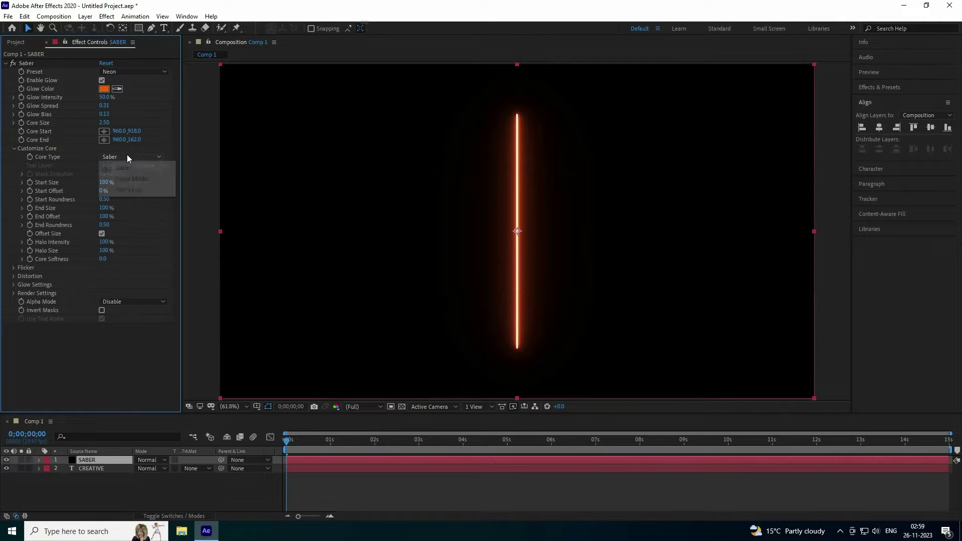
left_click(146, 190)
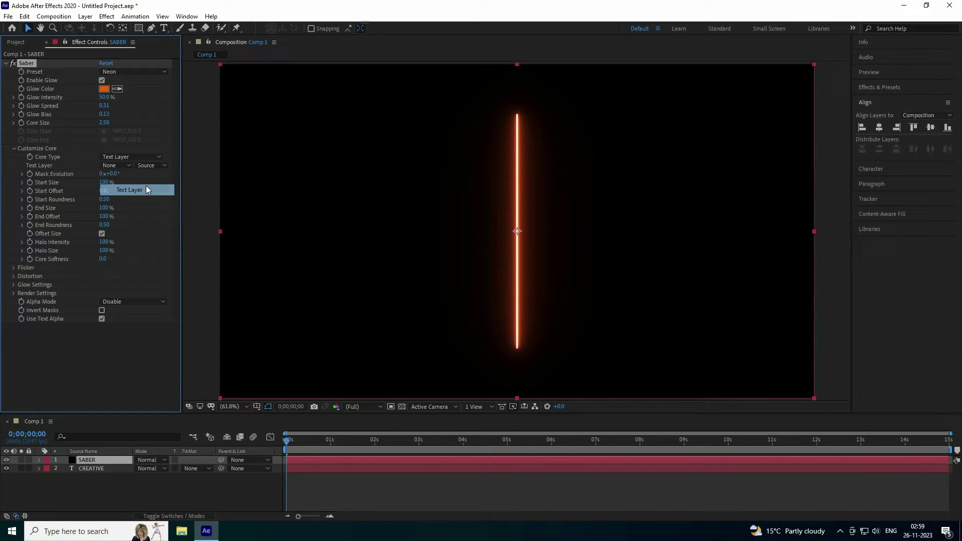
left_click(129, 165)
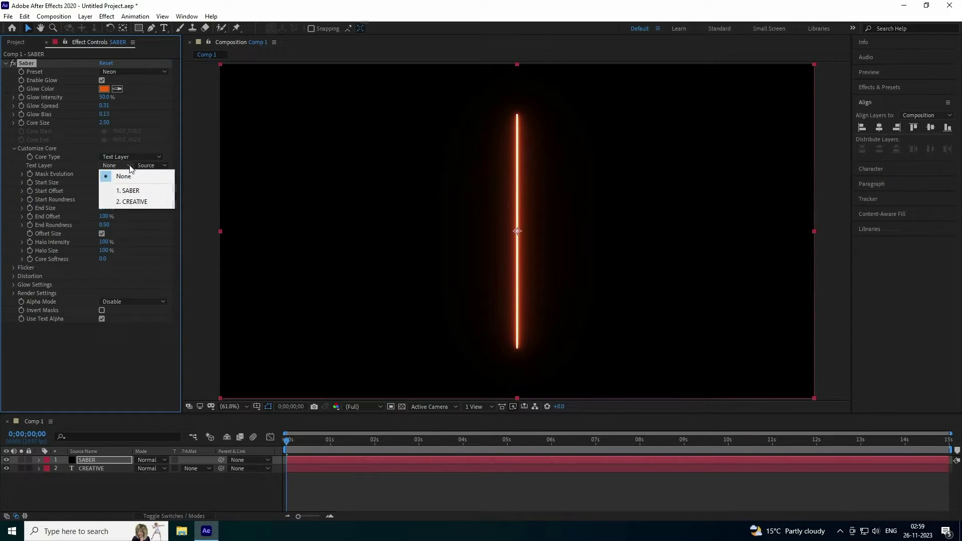
left_click(142, 201)
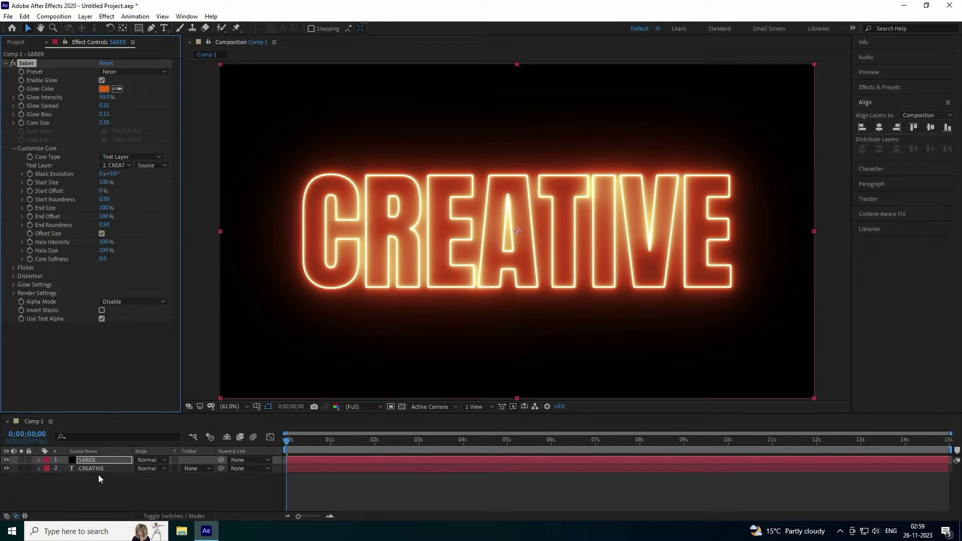
left_click(6, 469)
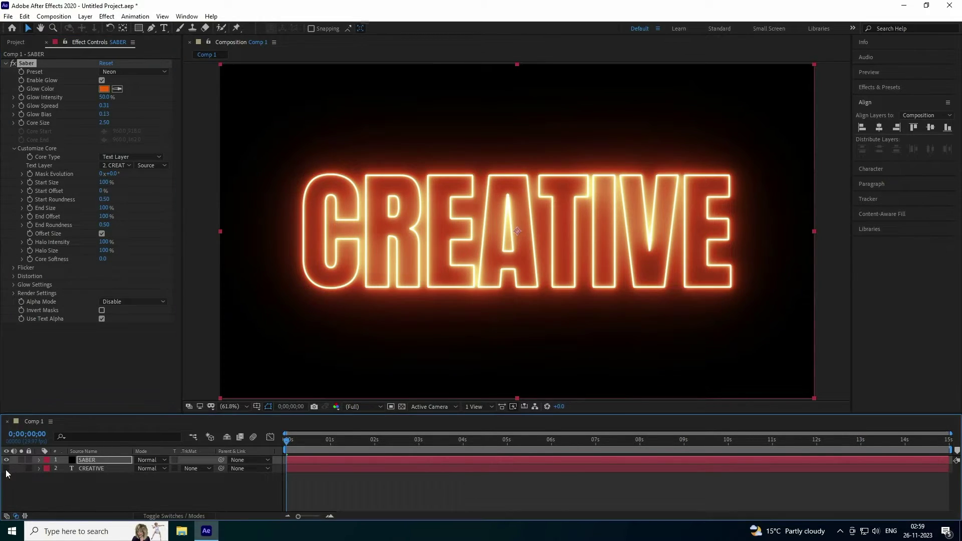
left_click(146, 166)
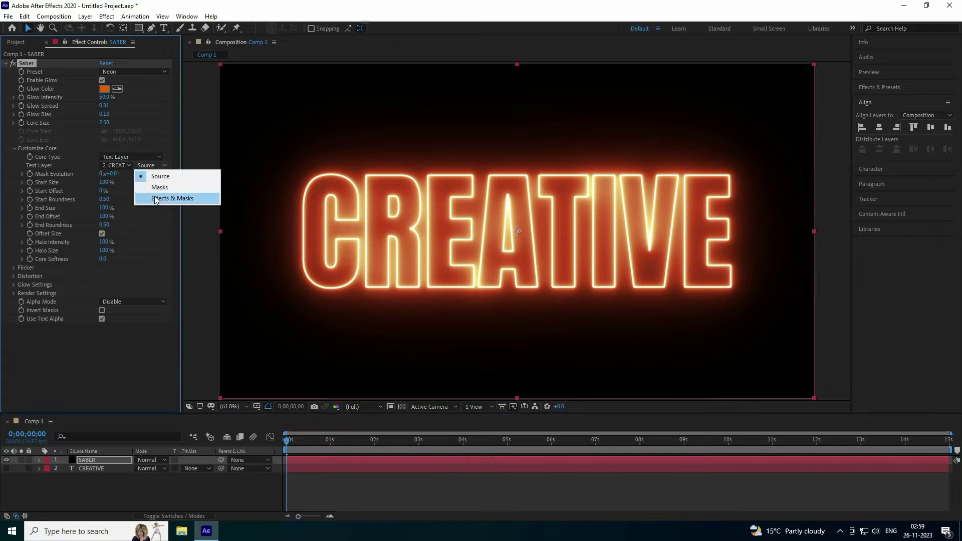
left_click(153, 198)
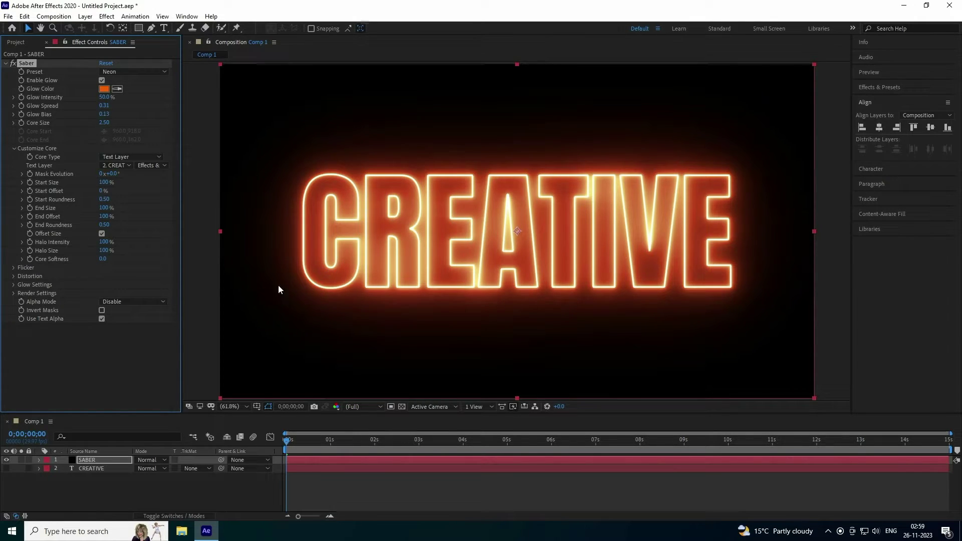
left_click(14, 268)
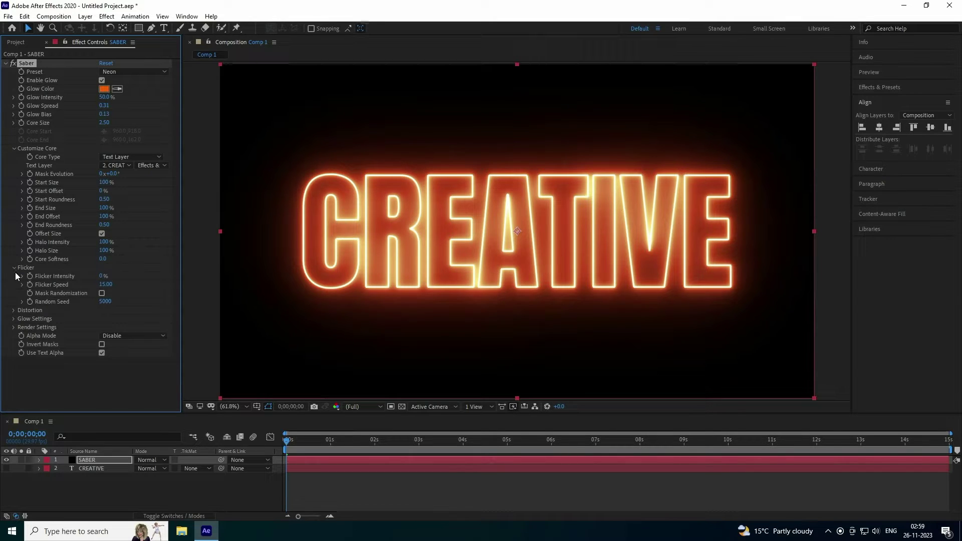
left_click(102, 276)
key("Return")
left_click(106, 284)
key("Return")
left_click(101, 294)
left_click(871, 102)
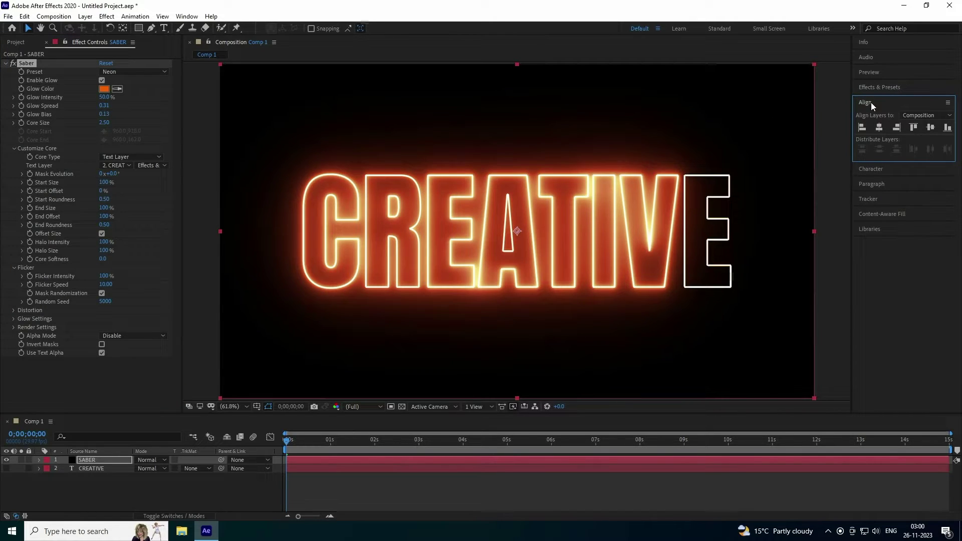
left_click(868, 73)
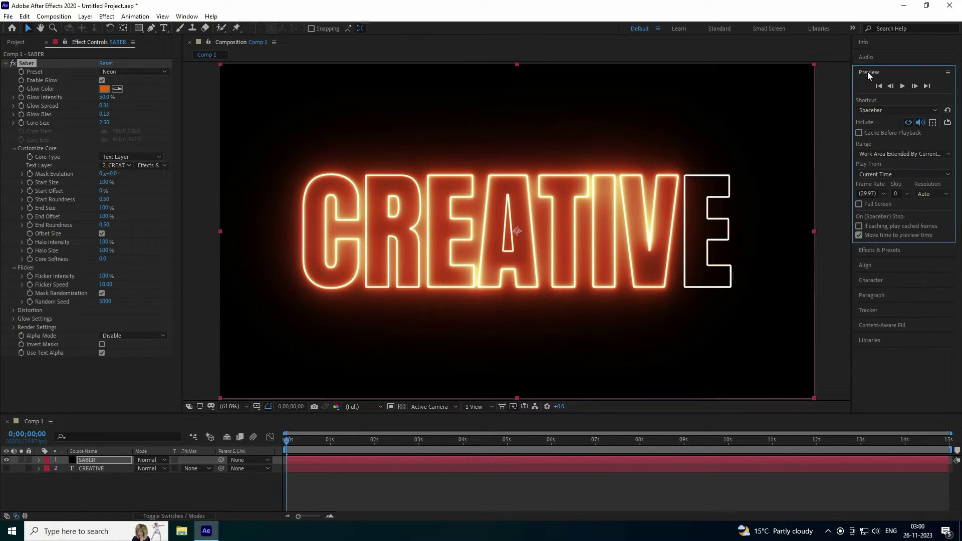
left_click(902, 87)
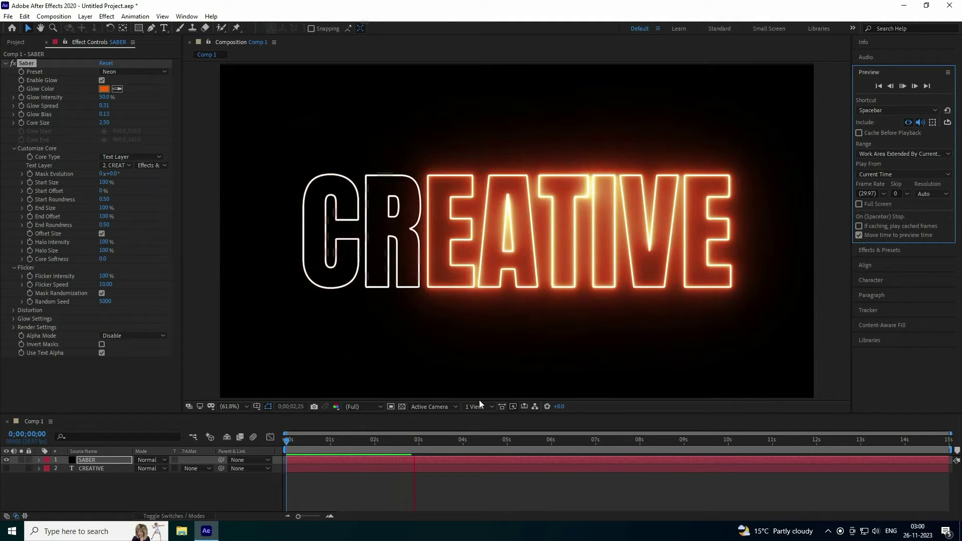
left_click_drag(404, 440, 109, 258)
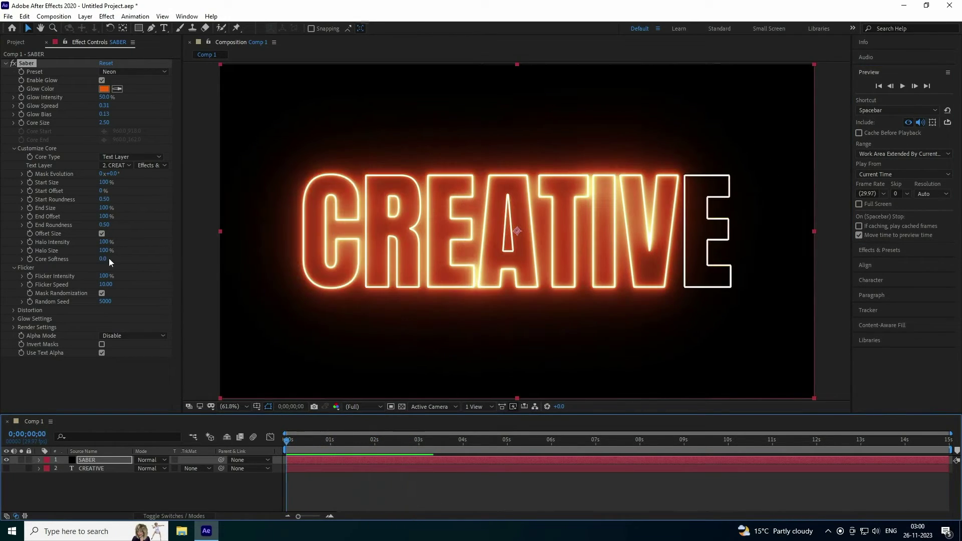
- Expand Core Distortion and set the Distortion Amount to 40
left_click(16, 310)
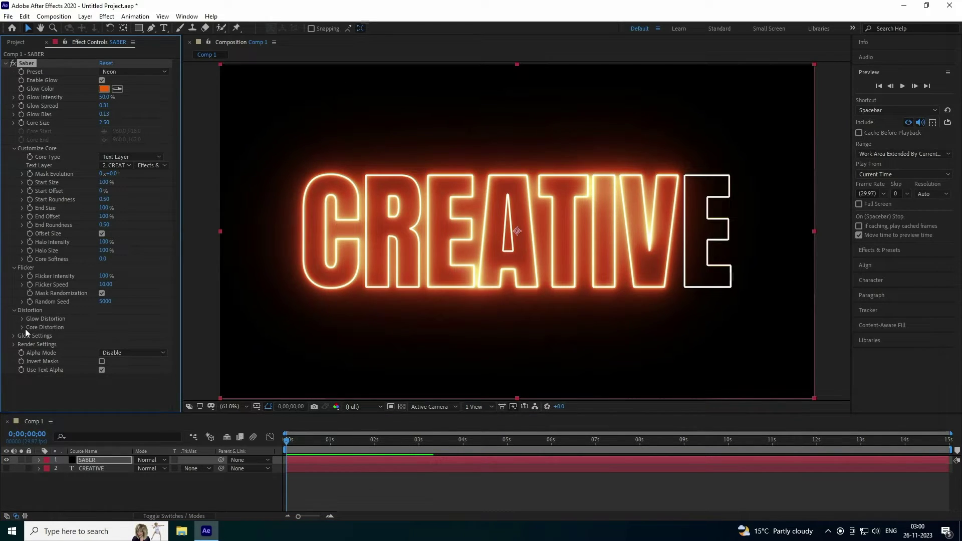
left_click(23, 327)
scroll(20, 311, "down", 4)
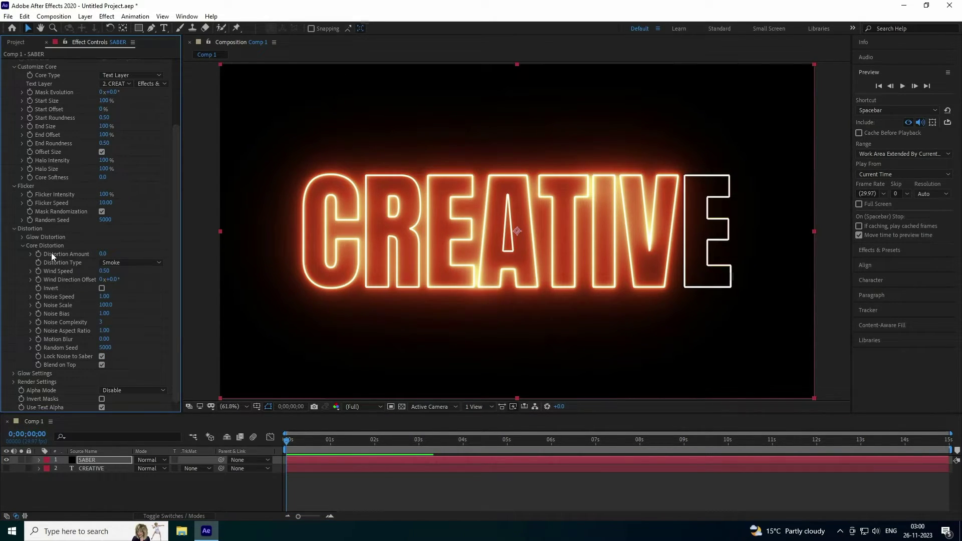
left_click_drag(101, 254, 128, 253)
left_click(104, 253)
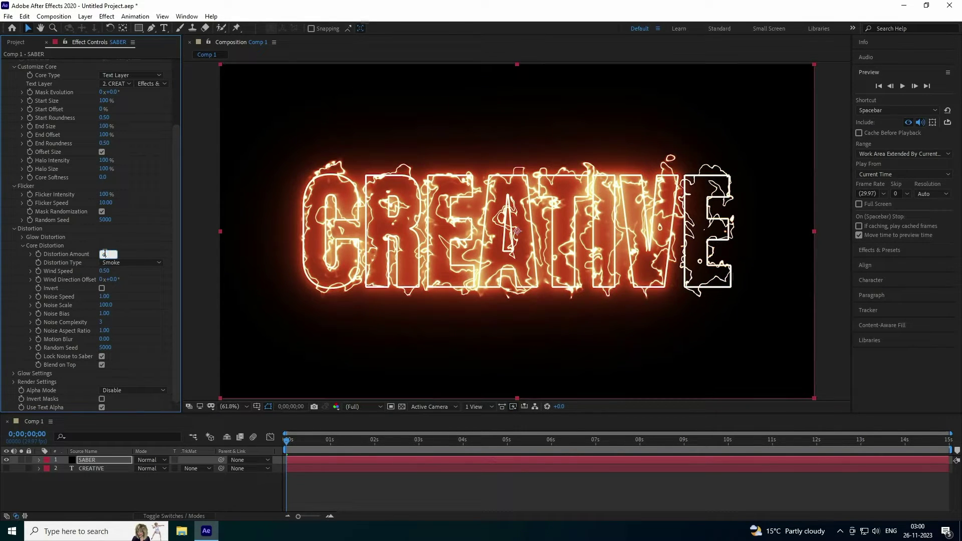
type("4")
key("Return")
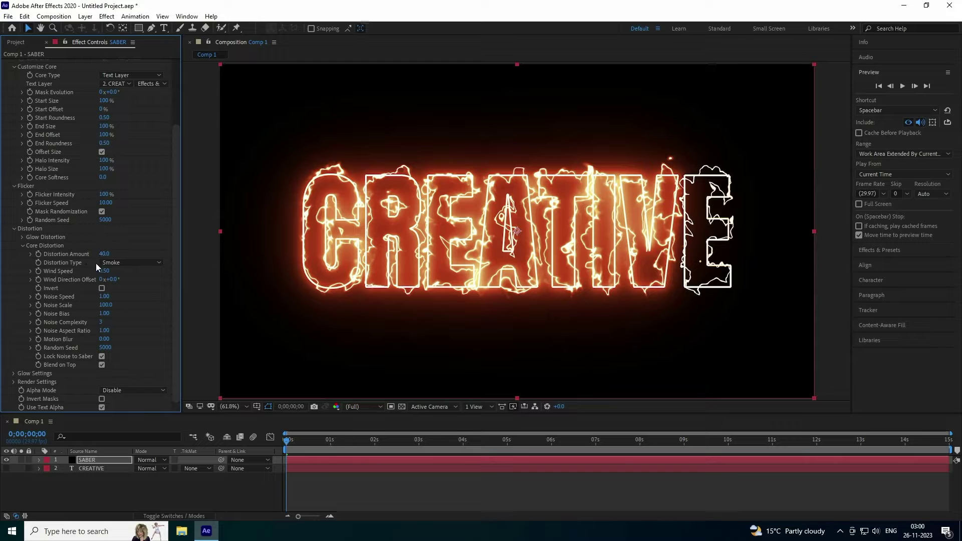
- Switch the Distortion Type to Fluid with Wind Speed 0.70, then preview the result
left_click(121, 263)
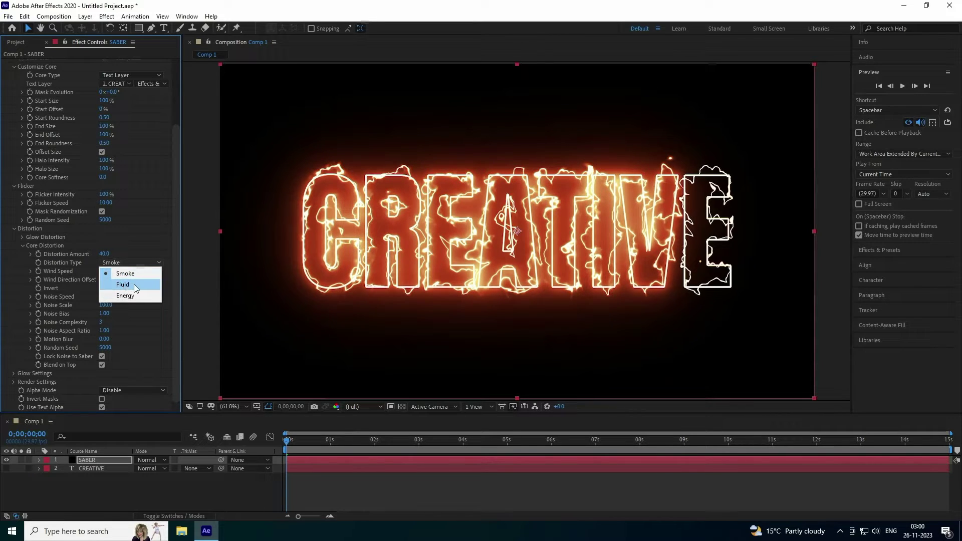
left_click(133, 284)
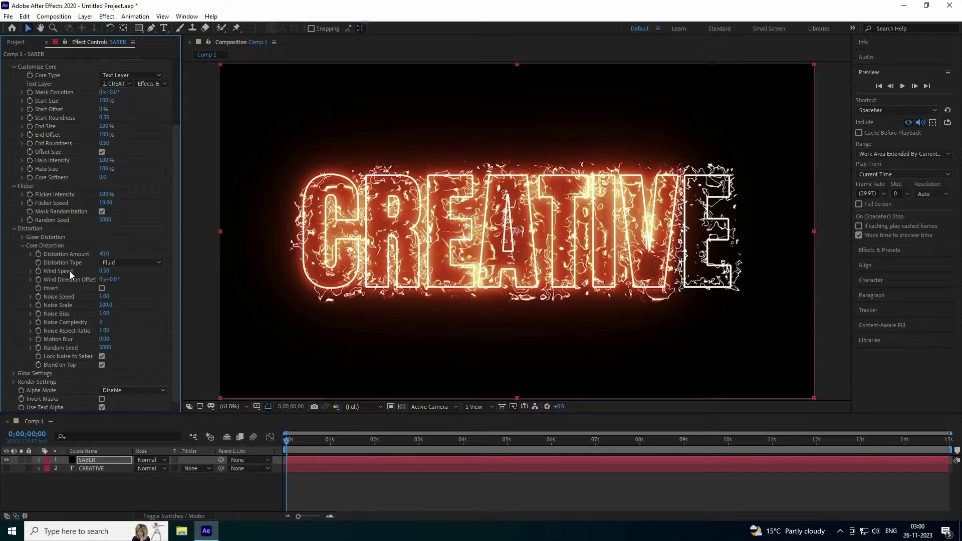
left_click(105, 271)
type("0.")
key("Return")
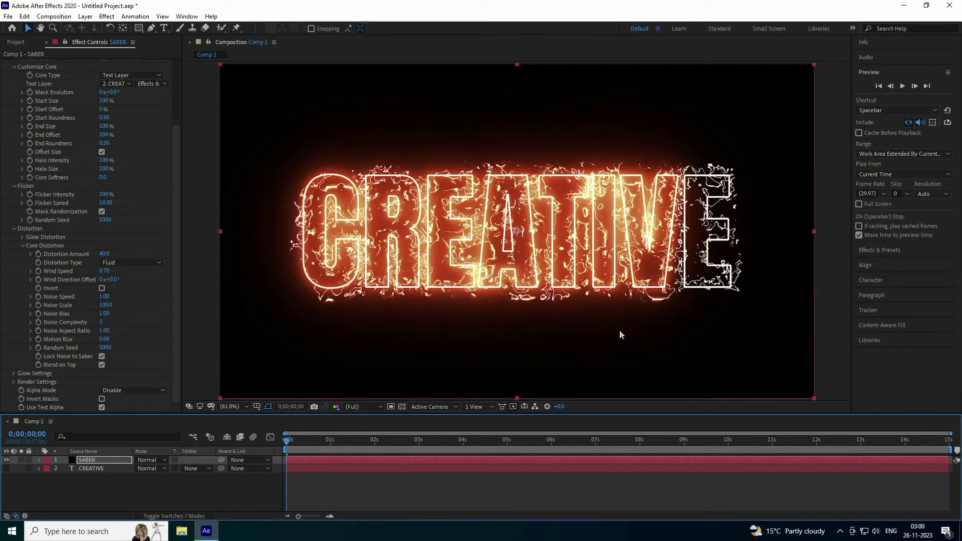
left_click(902, 86)
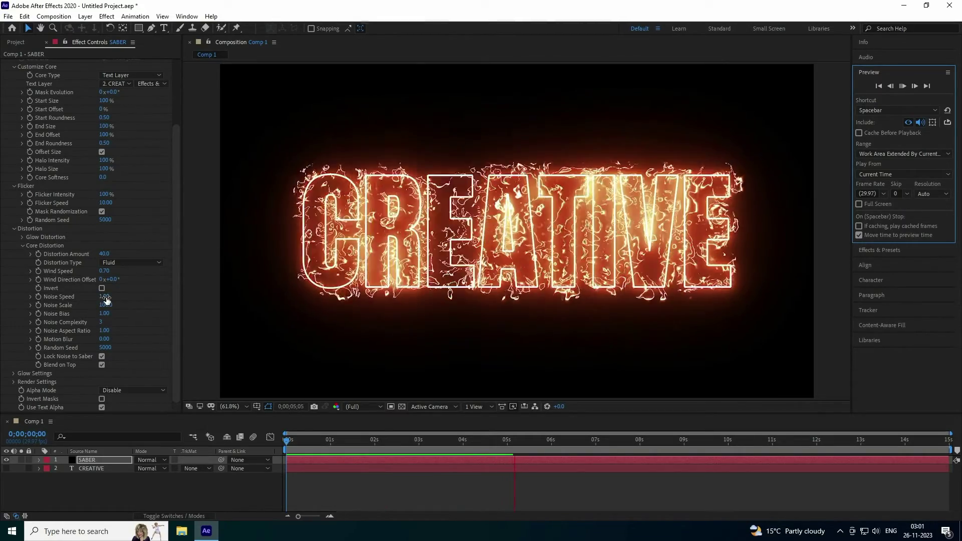
- Set the core distortion's Noise Speed to 2 and Noise Aspect Ratio to 0.10
left_click(105, 296)
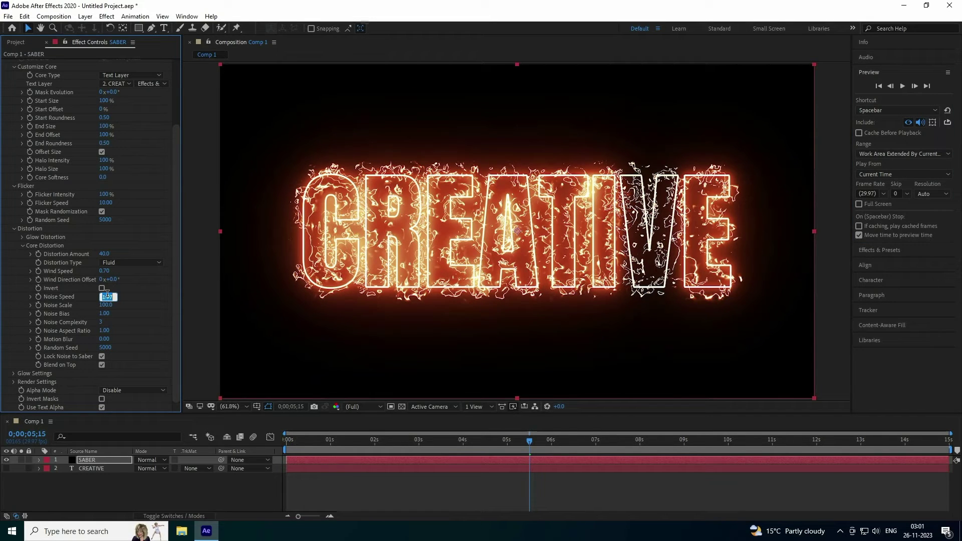
type("2")
key("Return")
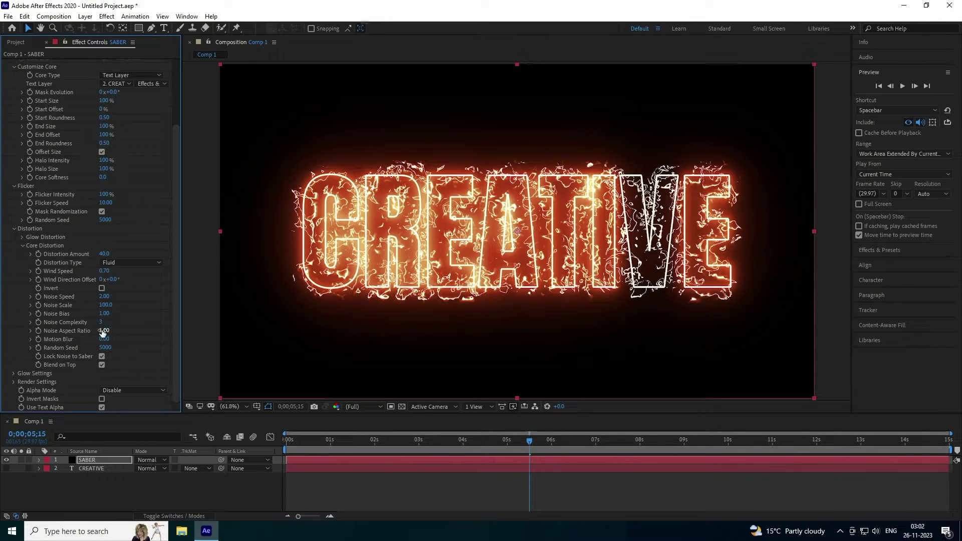
left_click_drag(102, 332, 120, 329)
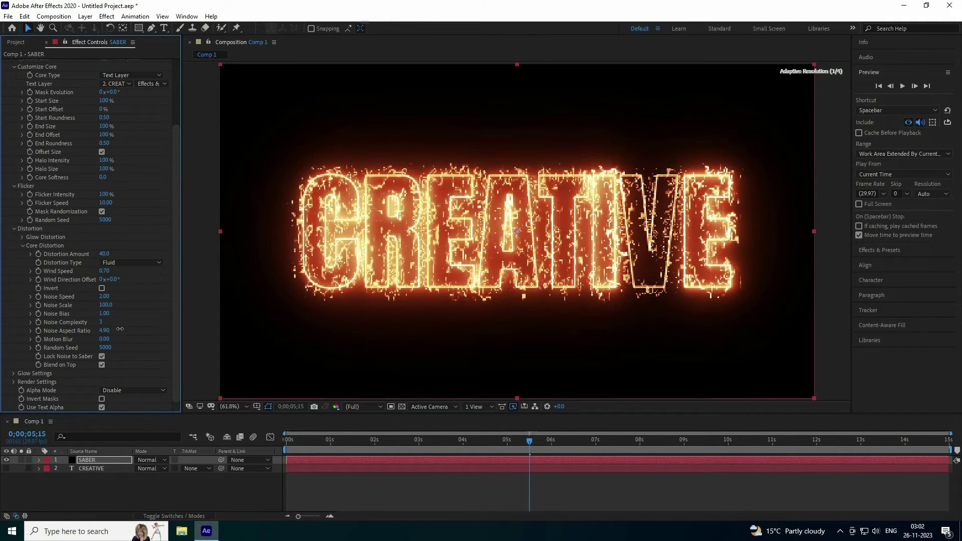
left_click(104, 330)
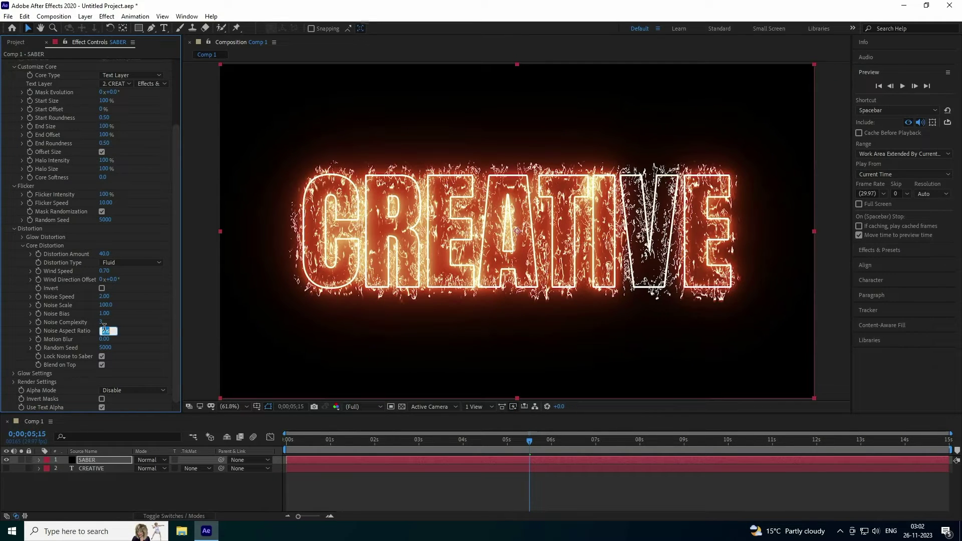
type("6")
key("Return")
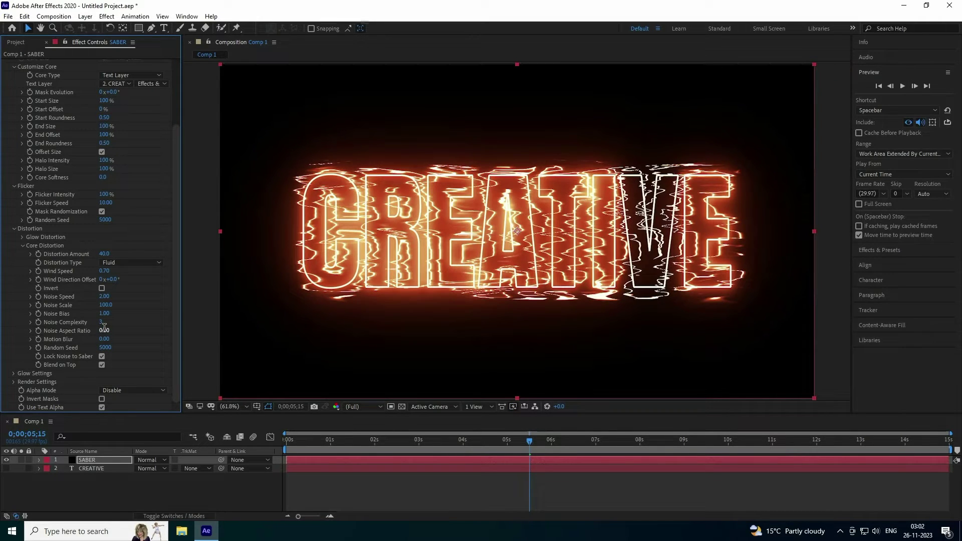
- Set Motion Blur to 0.20 and preview the animation from the start
key("Tab")
left_click(104, 339)
type("0.2")
key("Return")
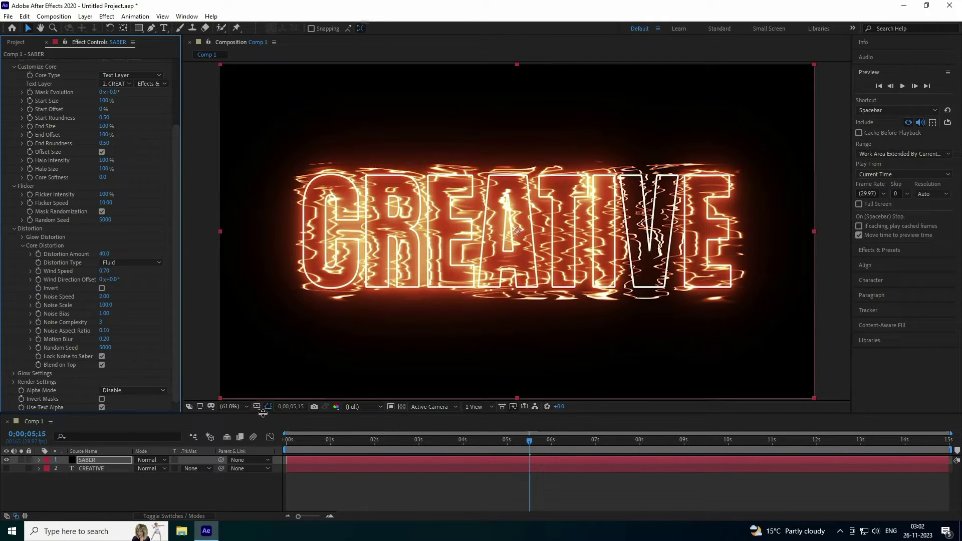
left_click_drag(296, 442, 275, 450)
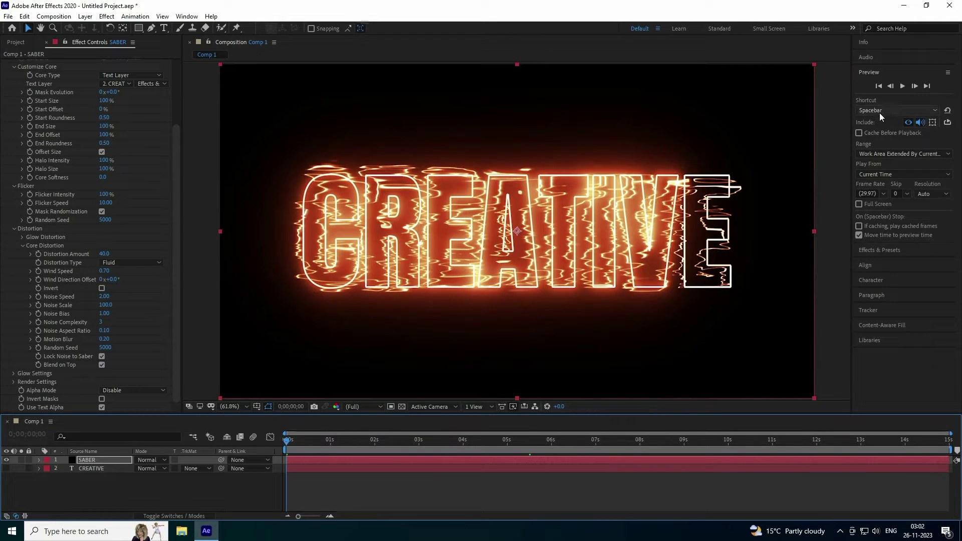
left_click(902, 86)
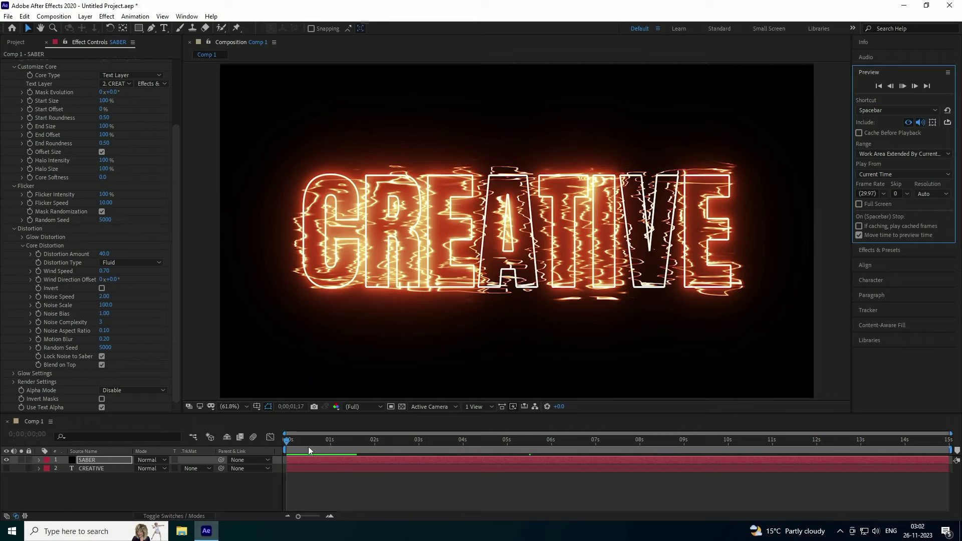
left_click_drag(308, 447, 268, 447)
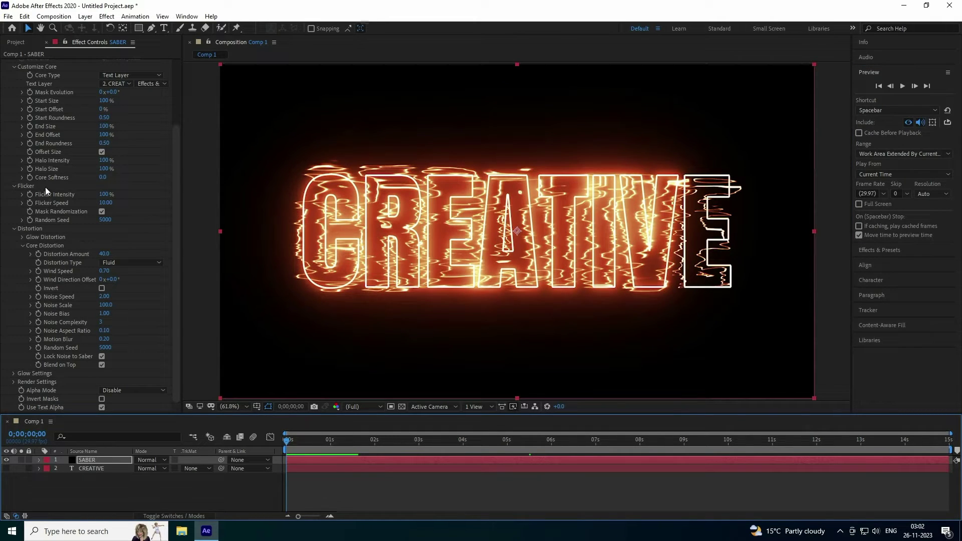
- Keyframe Mask Evolution so it reaches -5 rotations at the last frame
scroll(19, 77, "up", 3)
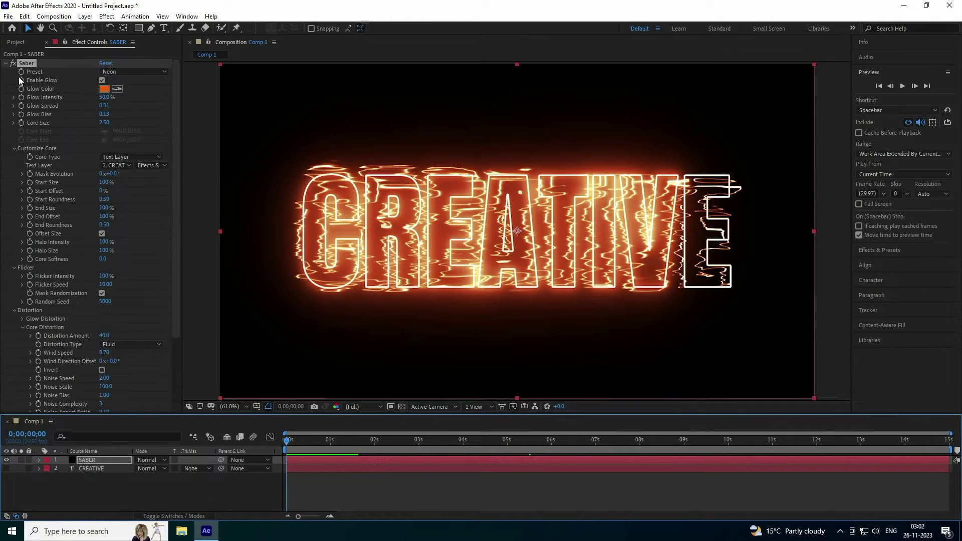
left_click(31, 174)
left_click_drag(368, 441, 948, 440)
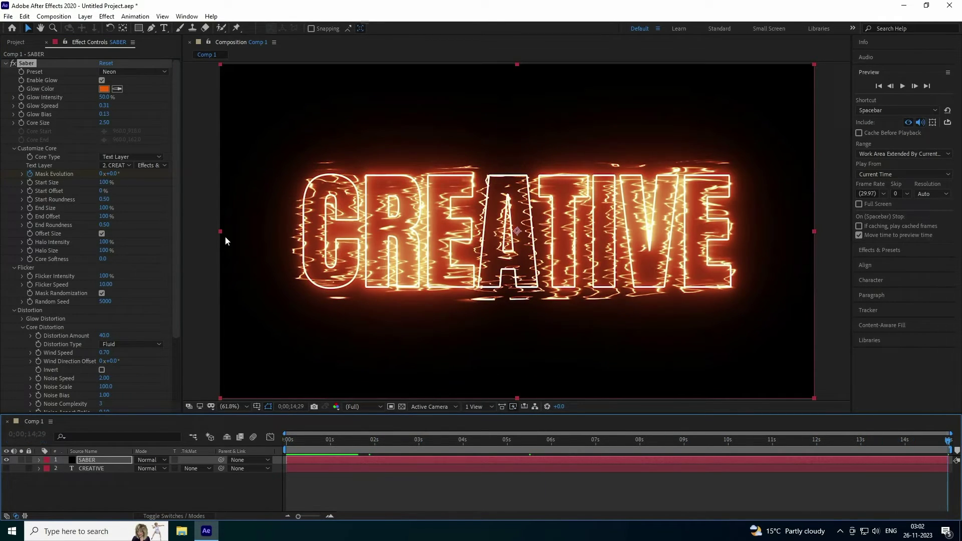
left_click(101, 174)
type("-5")
key("Return")
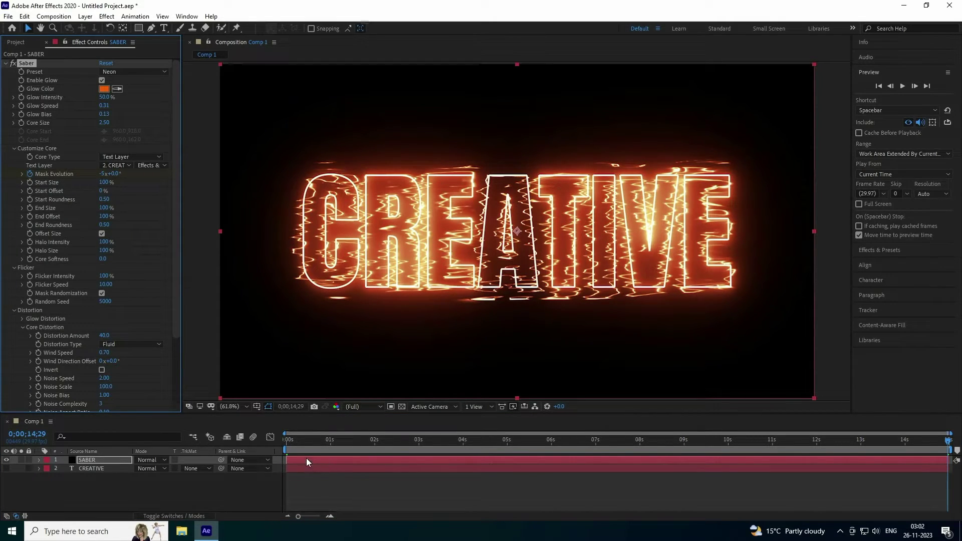
- Keyframe Start Offset from 100% at the first frame to 50% at 1 second
key("Home")
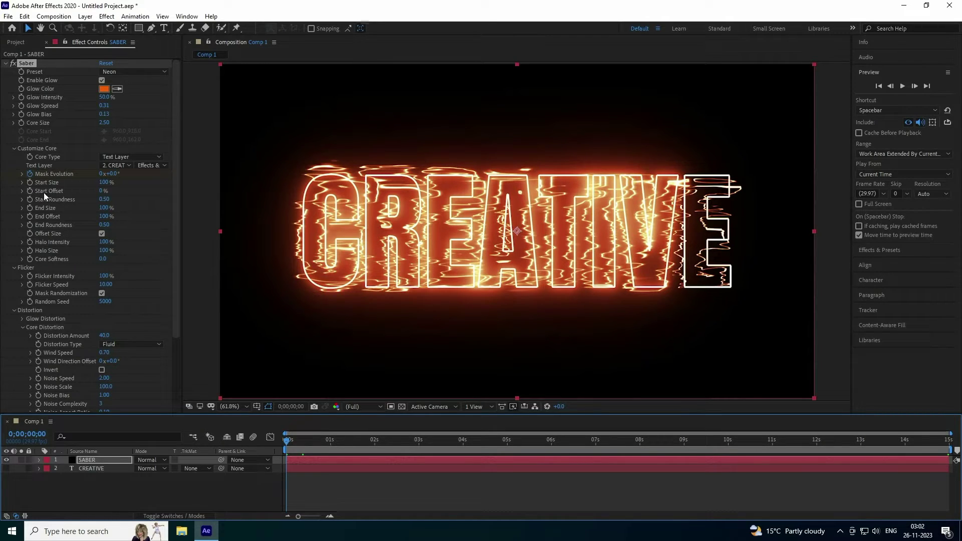
left_click_drag(103, 190, 188, 193)
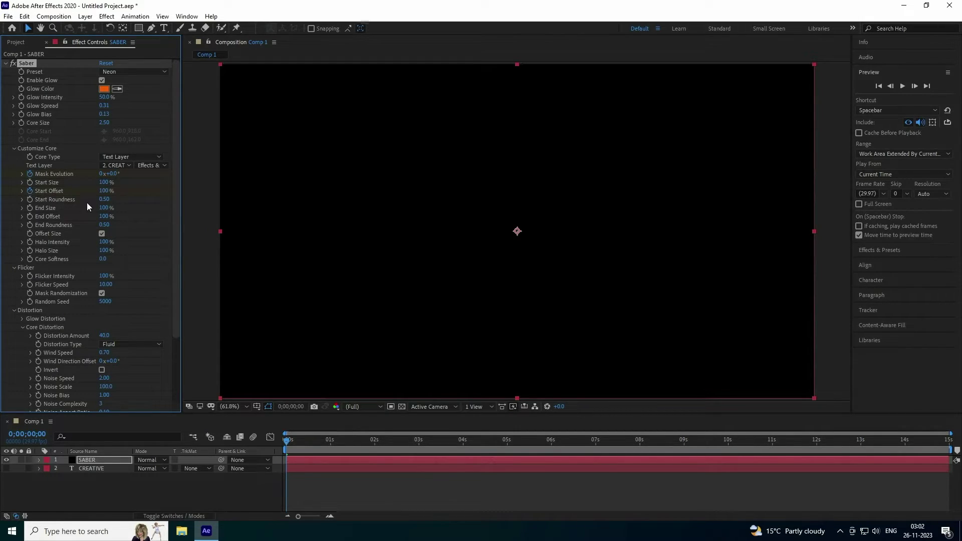
left_click(331, 439)
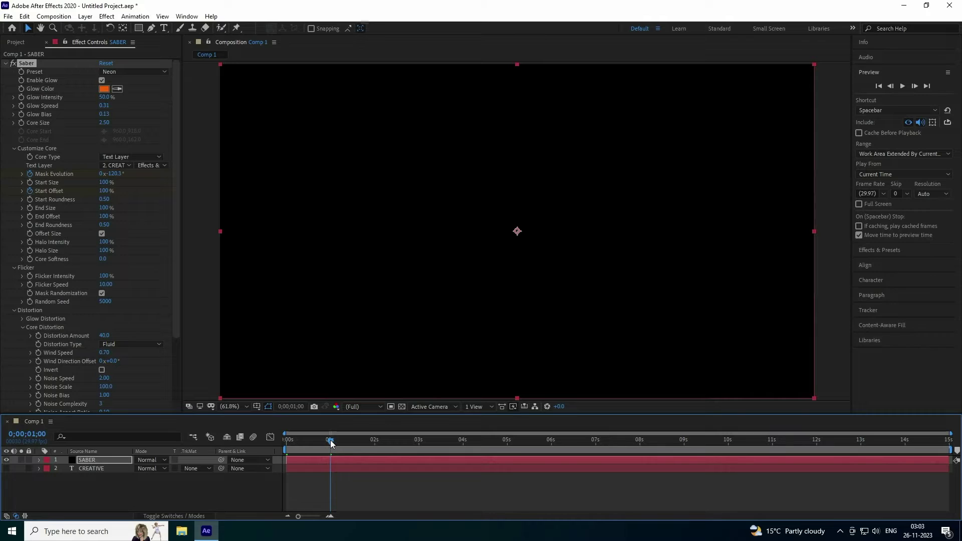
left_click(106, 191)
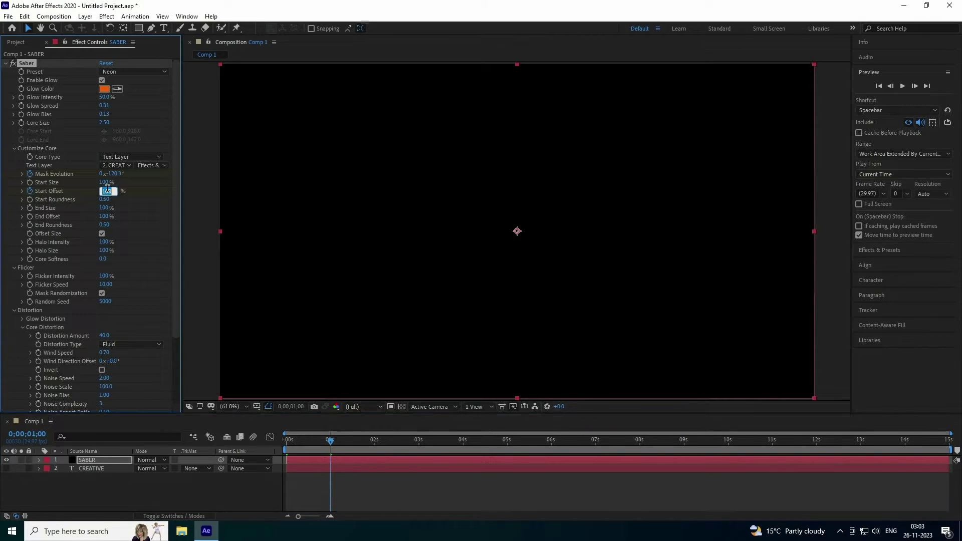
type("50")
key("Return")
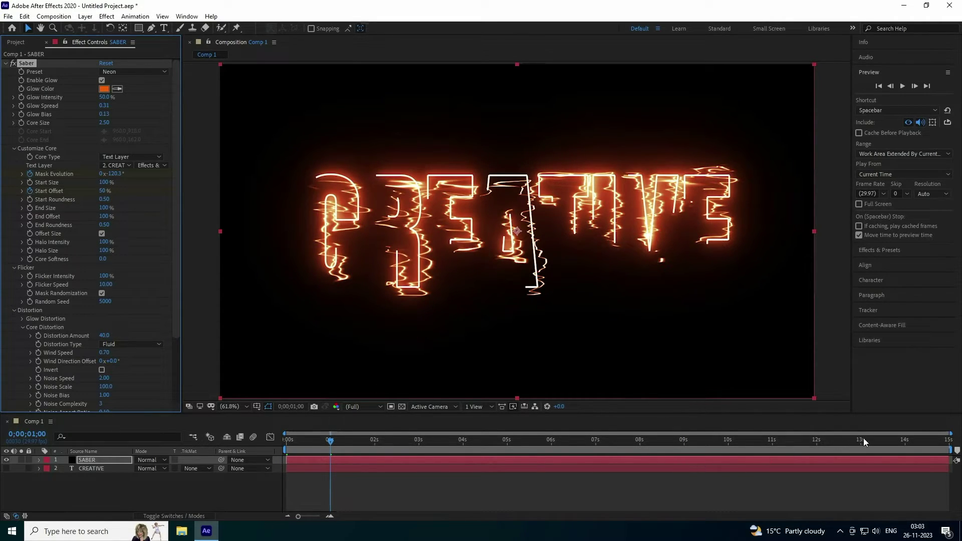
- Keyframe End Offset from 14 seconds to 50% at the last frame, and set End Size to 0%
left_click(905, 439)
left_click(904, 438)
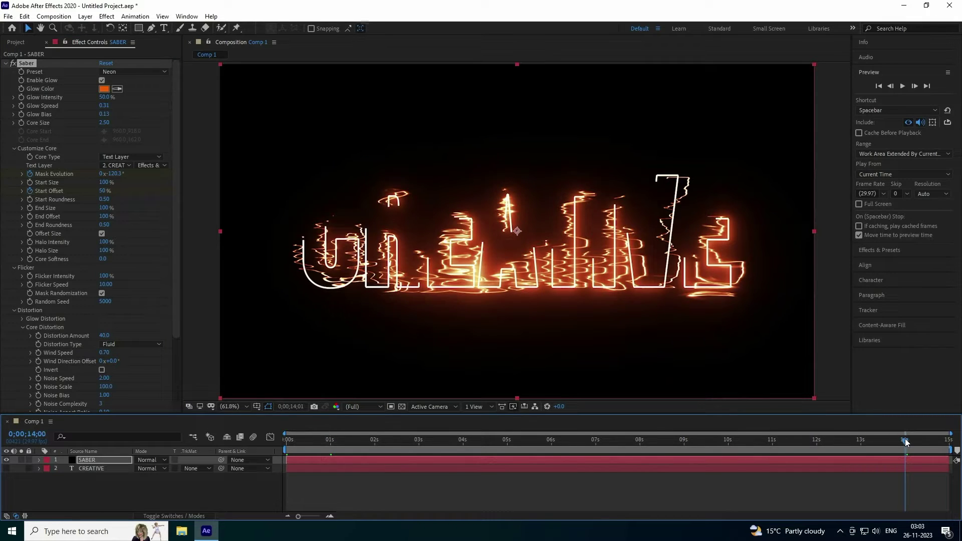
left_click(30, 217)
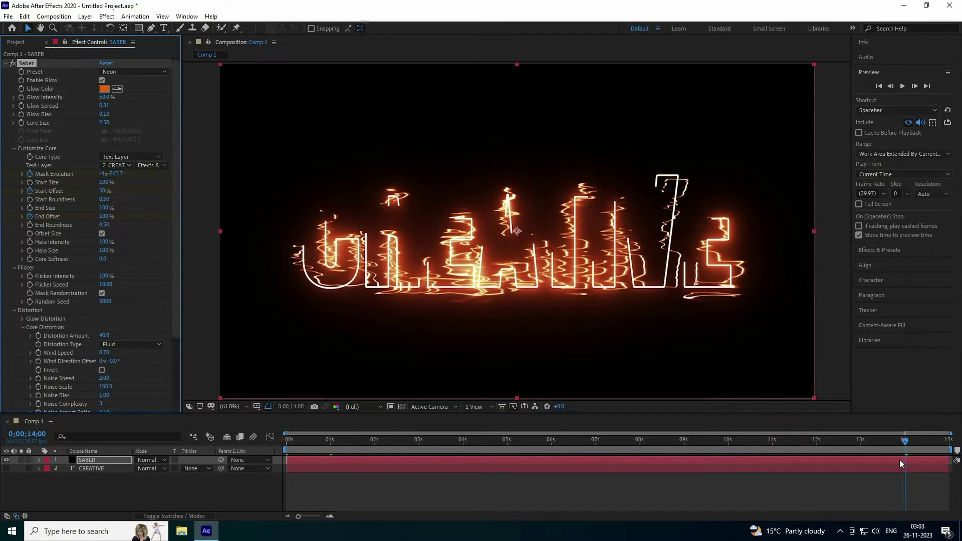
left_click_drag(909, 439, 948, 440)
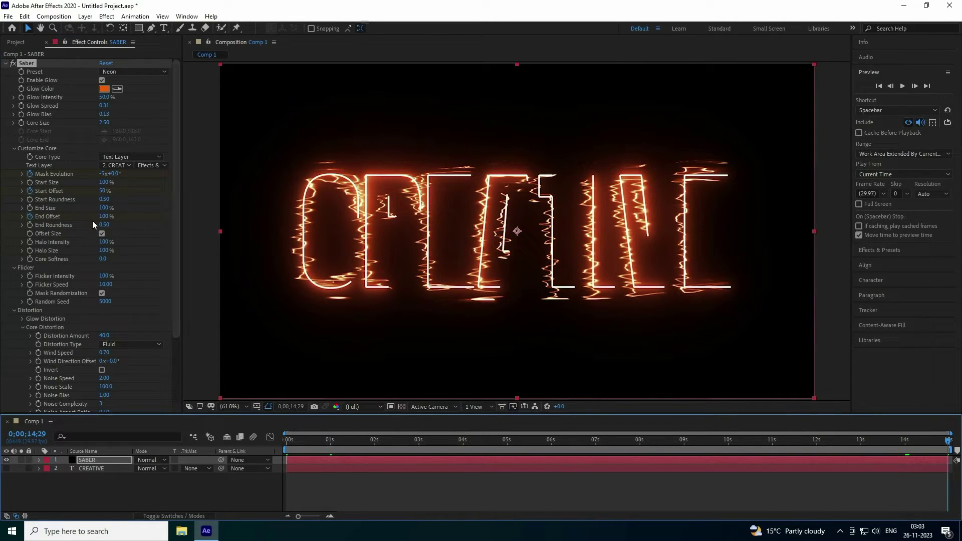
left_click(106, 216)
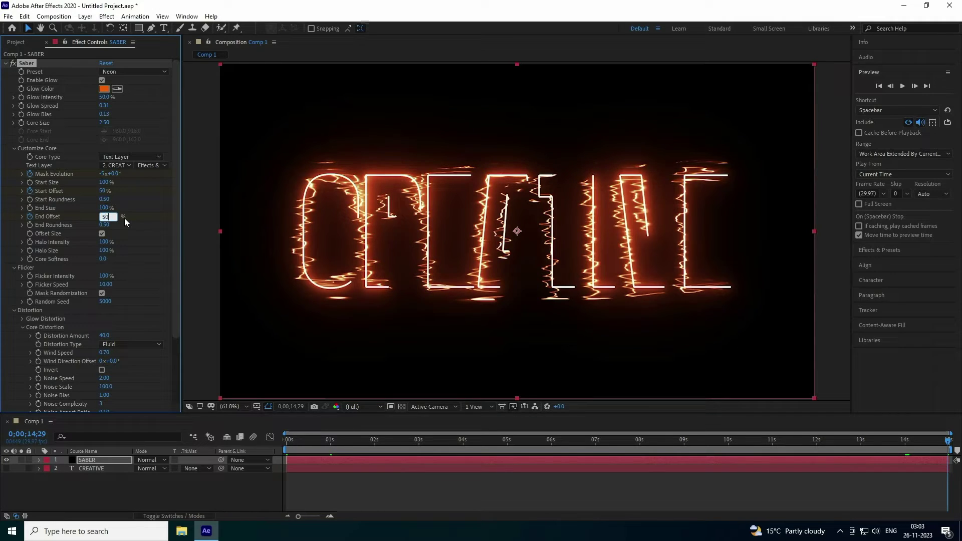
key("Return")
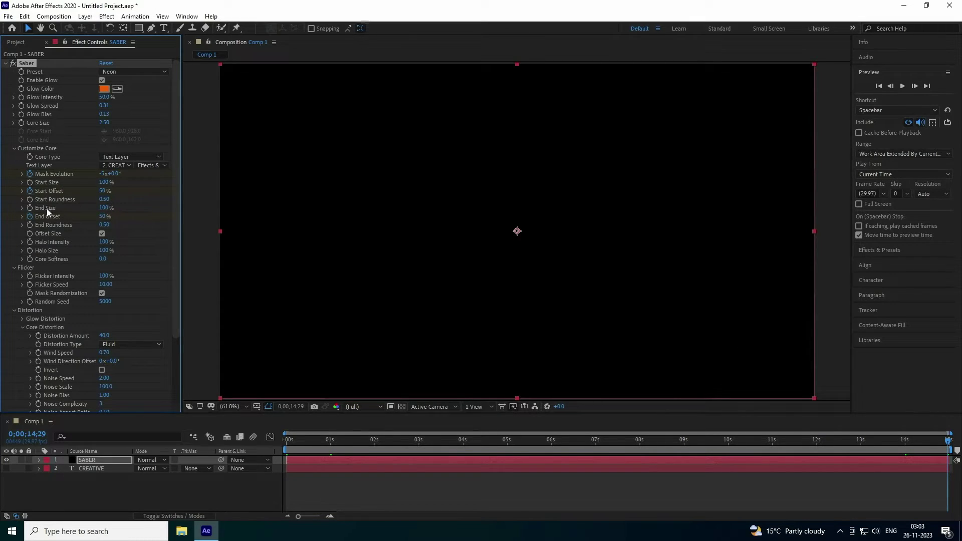
left_click_drag(99, 212, 13, 262)
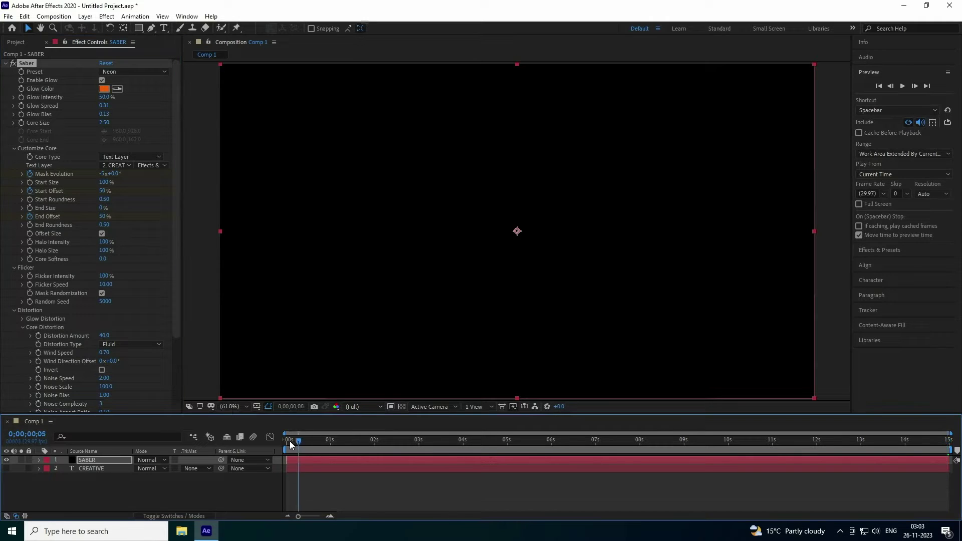
- Play the saber write-on preview from the start twice, stopping near 0;00;02;28
key("Home")
left_click(903, 86)
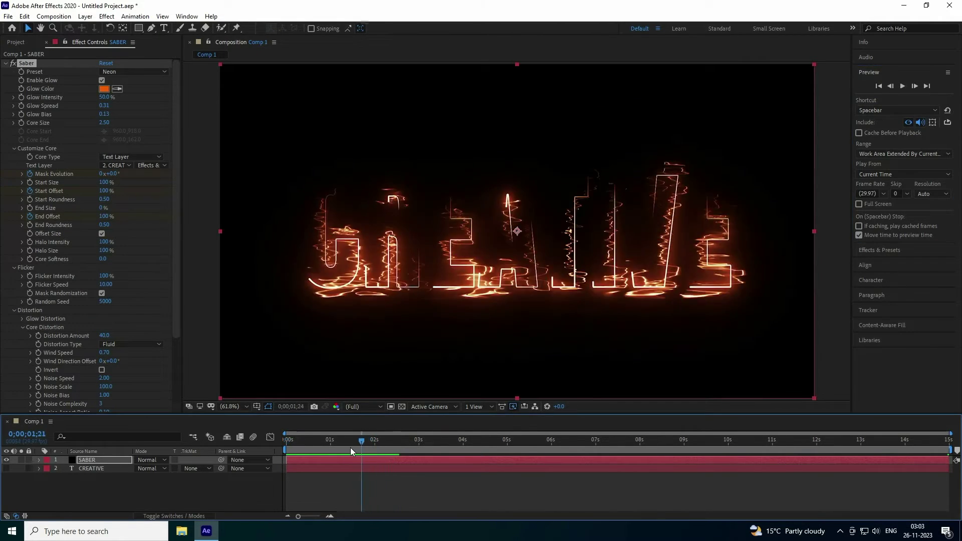
key("space")
left_click(901, 86)
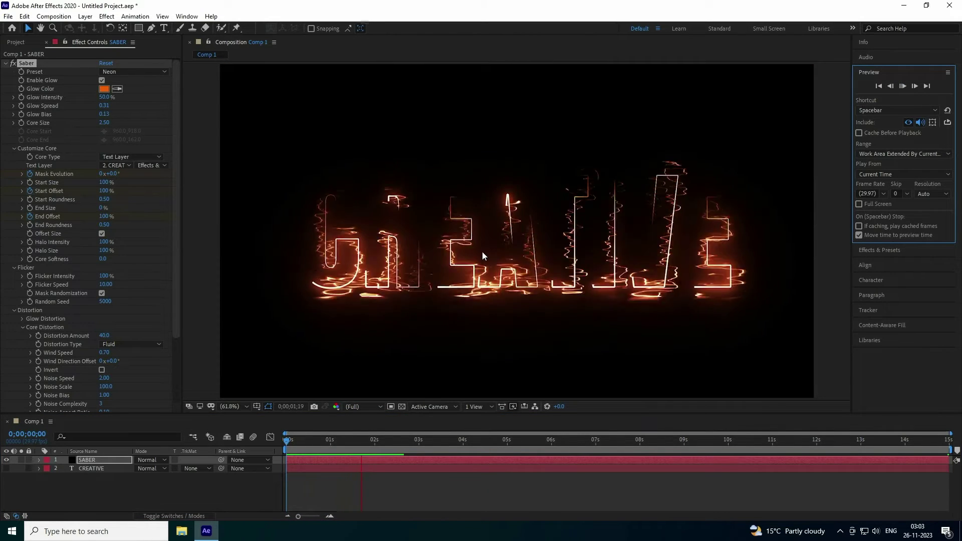
key("space")
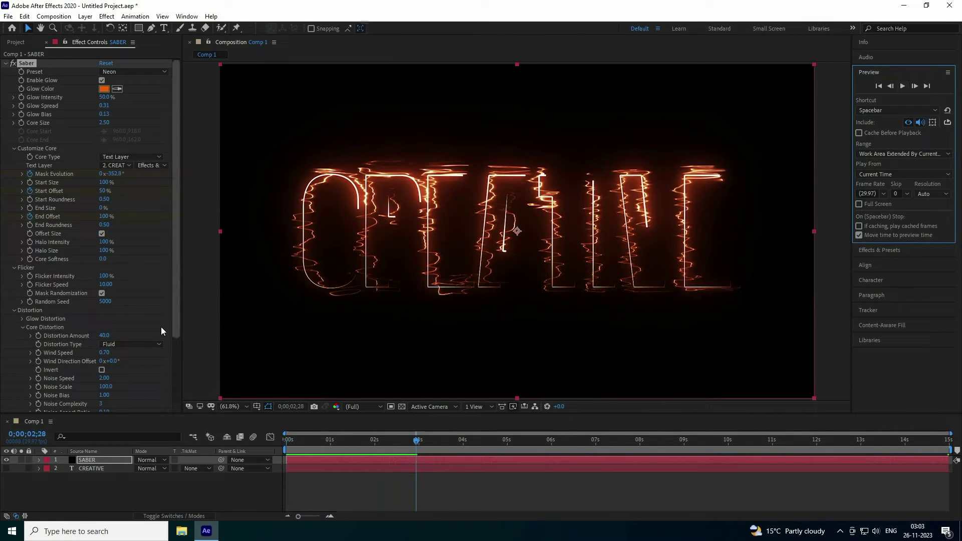
scroll(53, 289, "down", 8)
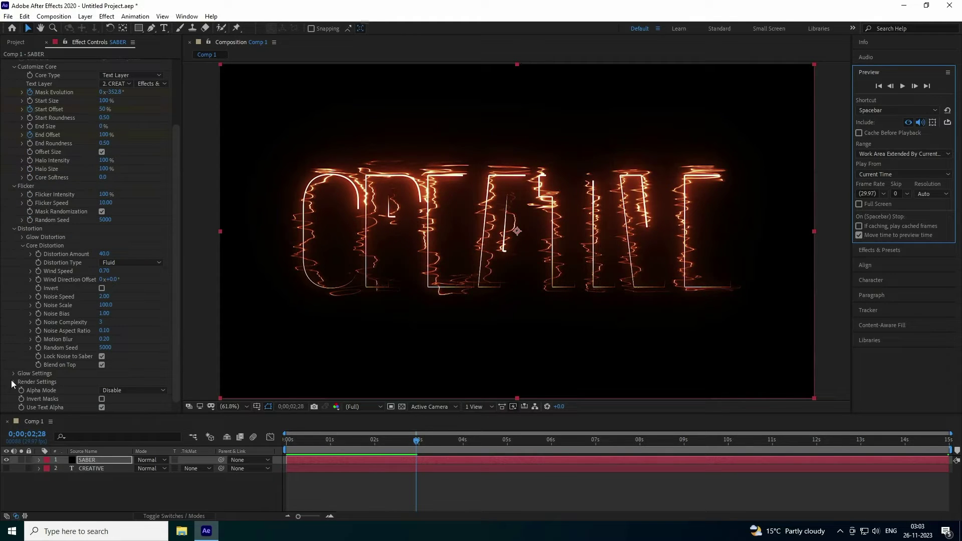
- Switch Saber's Composite Settings from Black to Transparent and return the playhead to the start
scroll(57, 372, "down", 1)
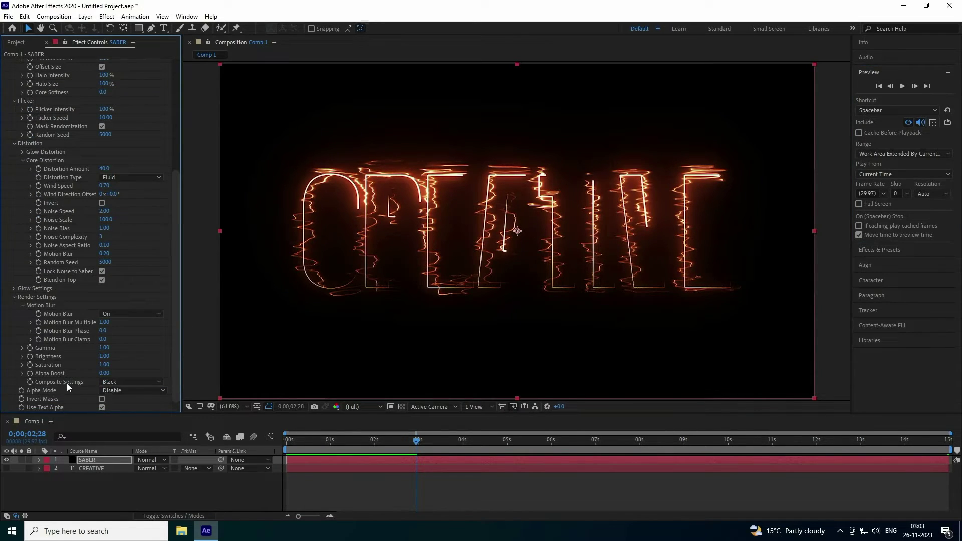
left_click(125, 383)
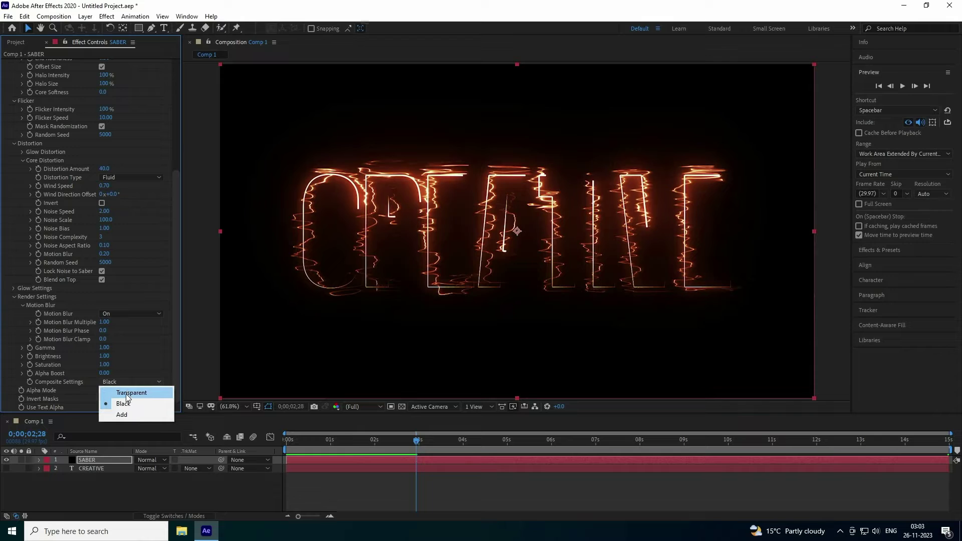
left_click(127, 392)
left_click_drag(416, 444, 227, 474)
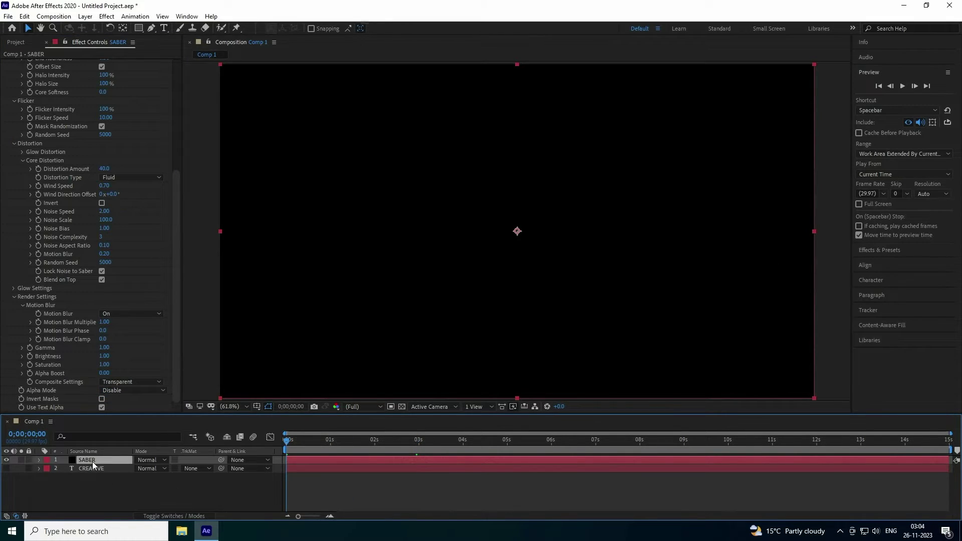
- Duplicate the SABER layer and change the copy's glow colour to blue (hue 210)
key("ctrl+d")
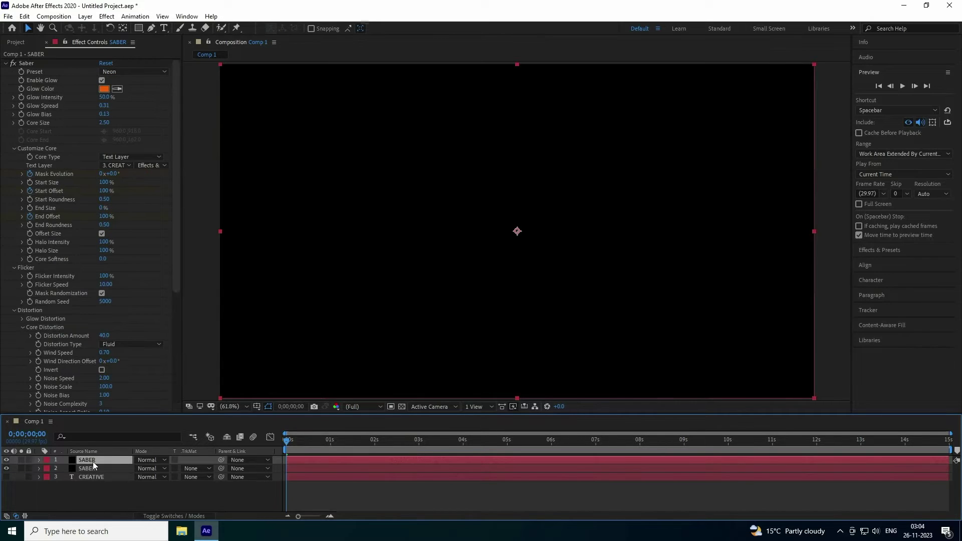
left_click(104, 89)
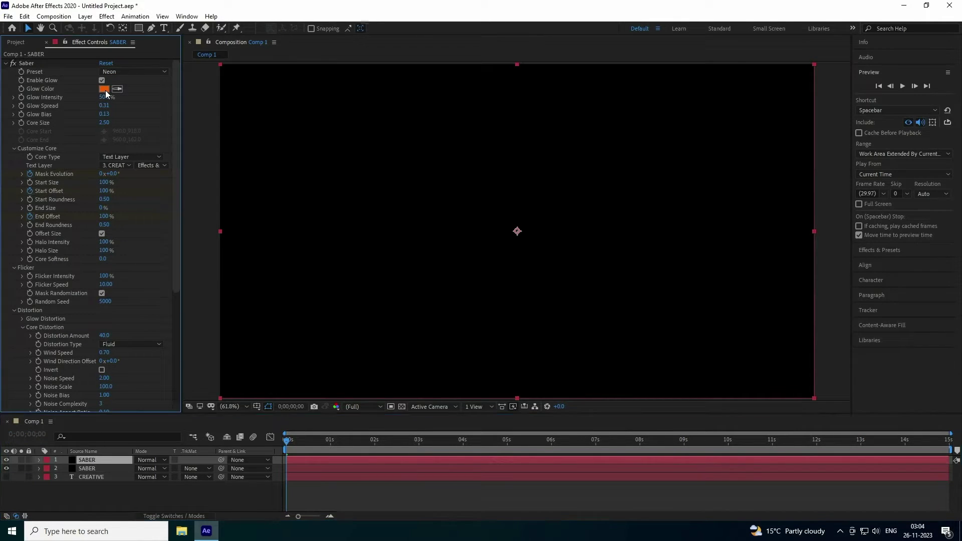
left_click(532, 246)
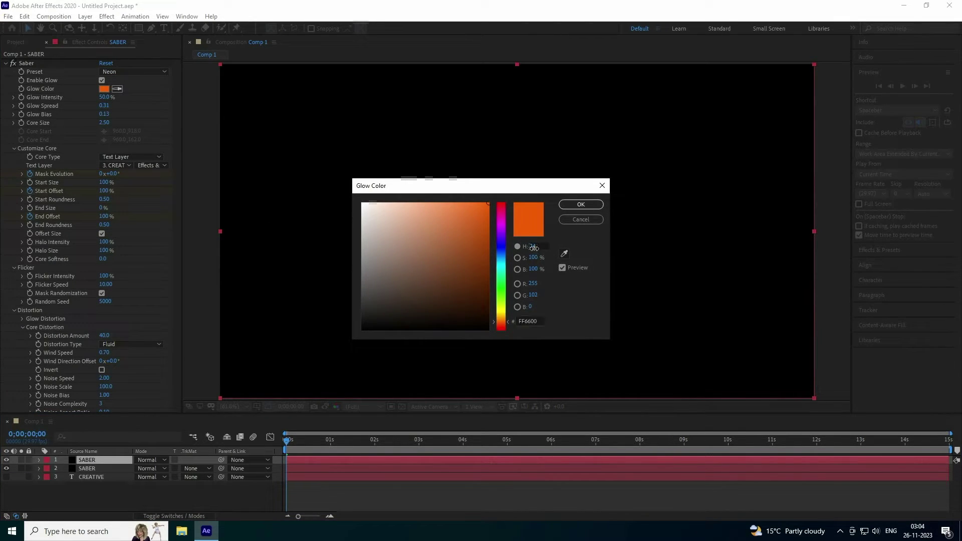
type("210")
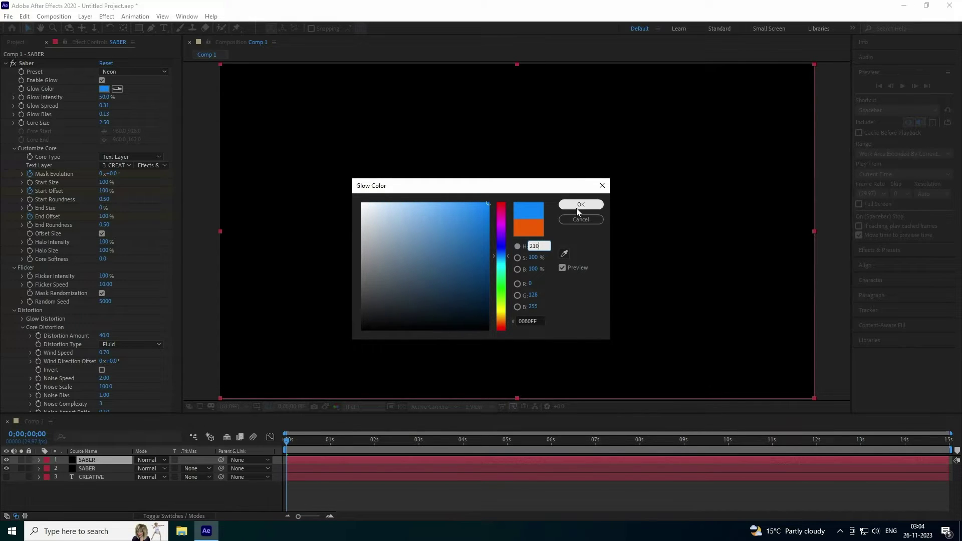
left_click(576, 209)
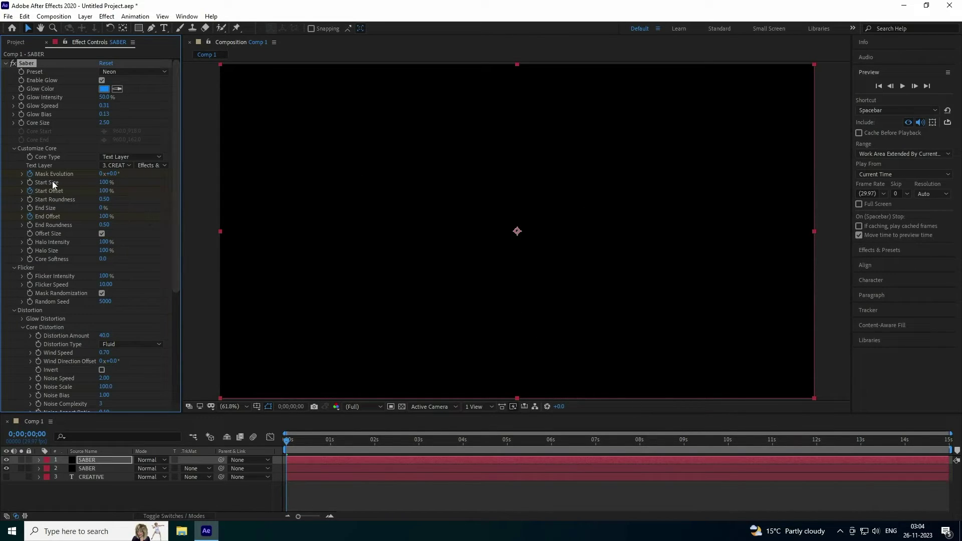
- Set the duplicate's Mask Evolution to 180° and preview the orange-and-blue animation
left_click(111, 174)
type("180")
key("Return")
left_click(902, 86)
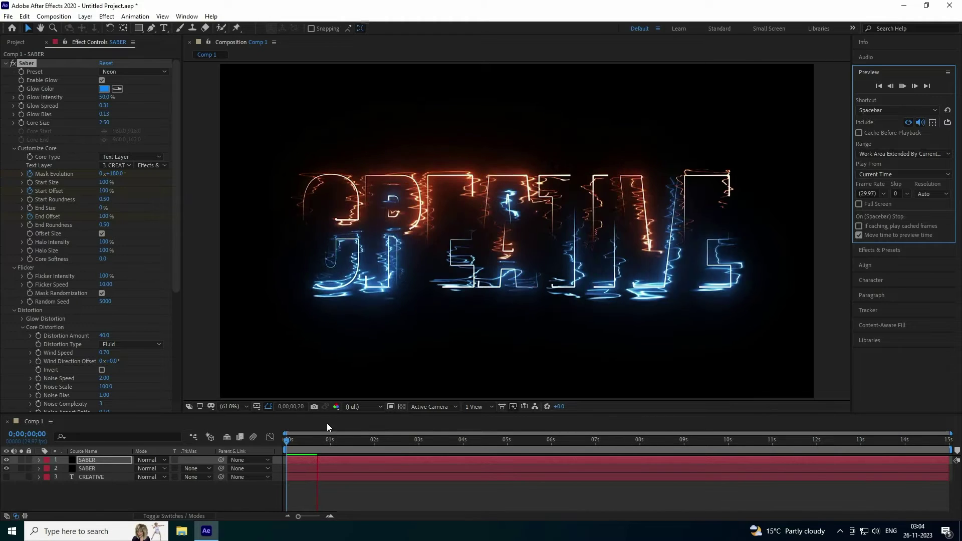
key("space")
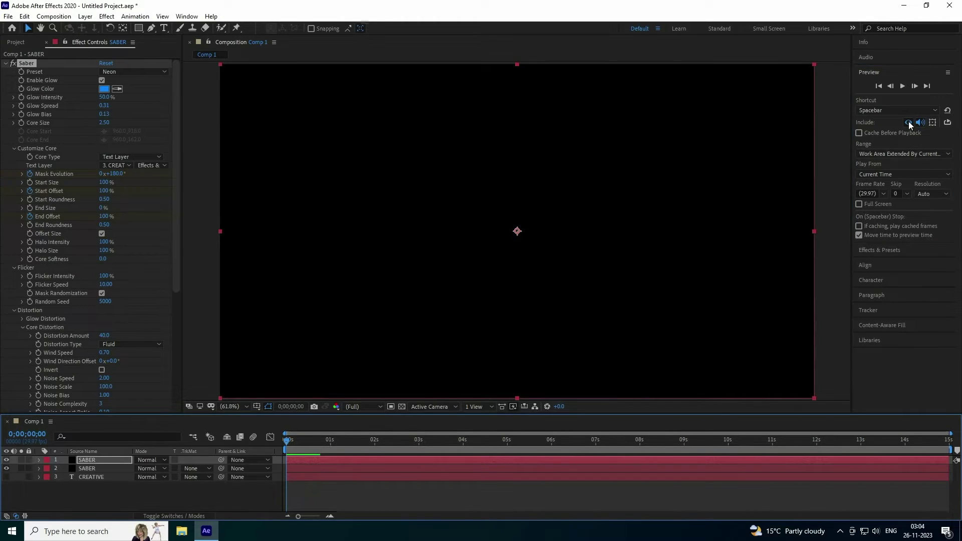
left_click(902, 86)
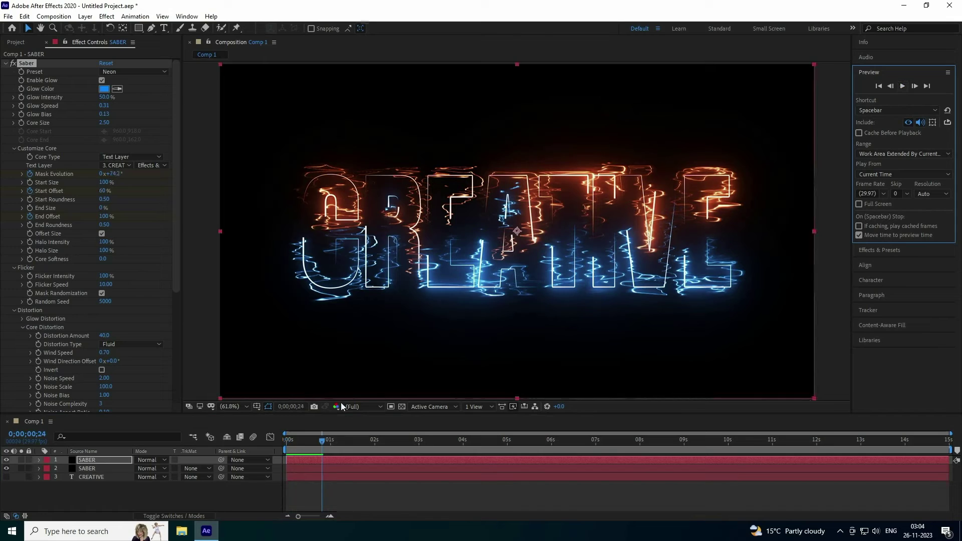
- Add a new adjustment layer and apply the Glow effect to it
right_click(173, 487)
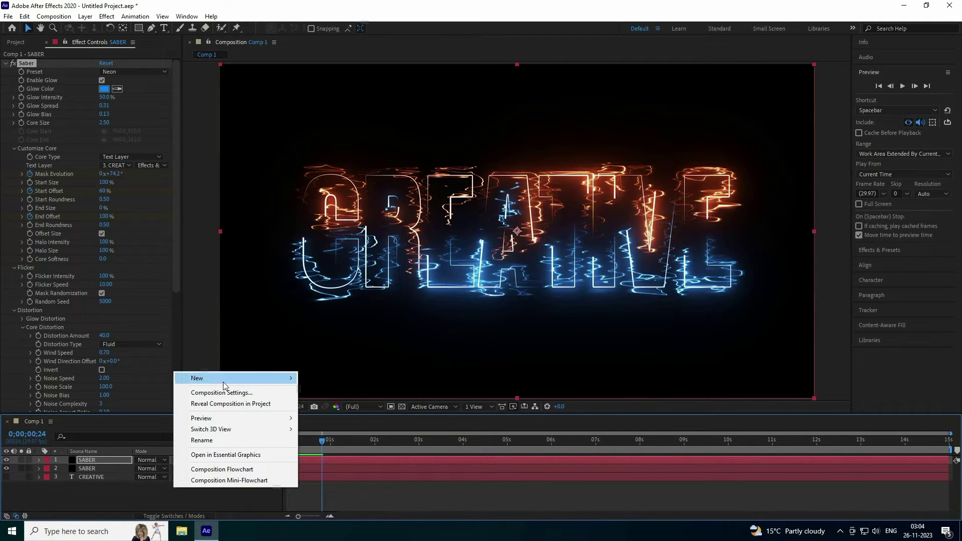
mouse_move(223, 380)
left_click(323, 461)
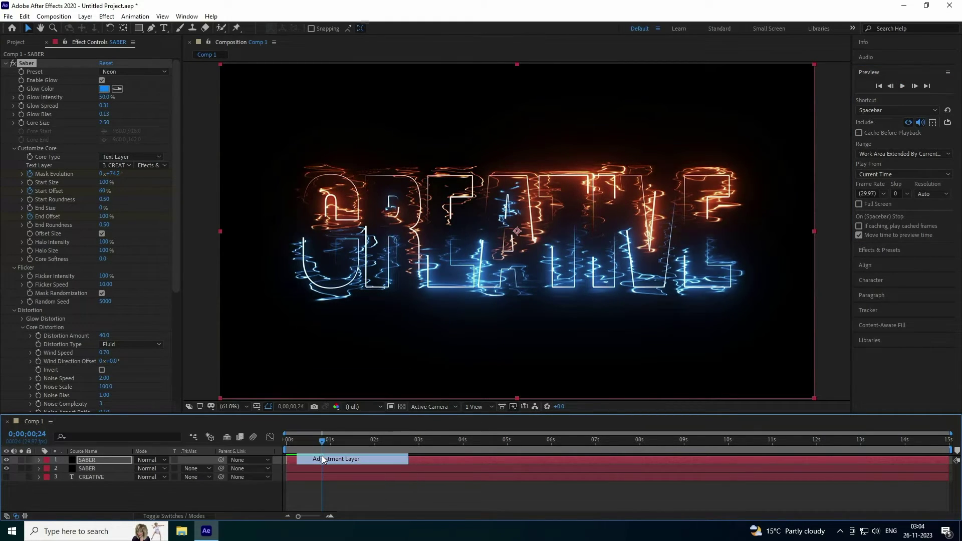
left_click(878, 249)
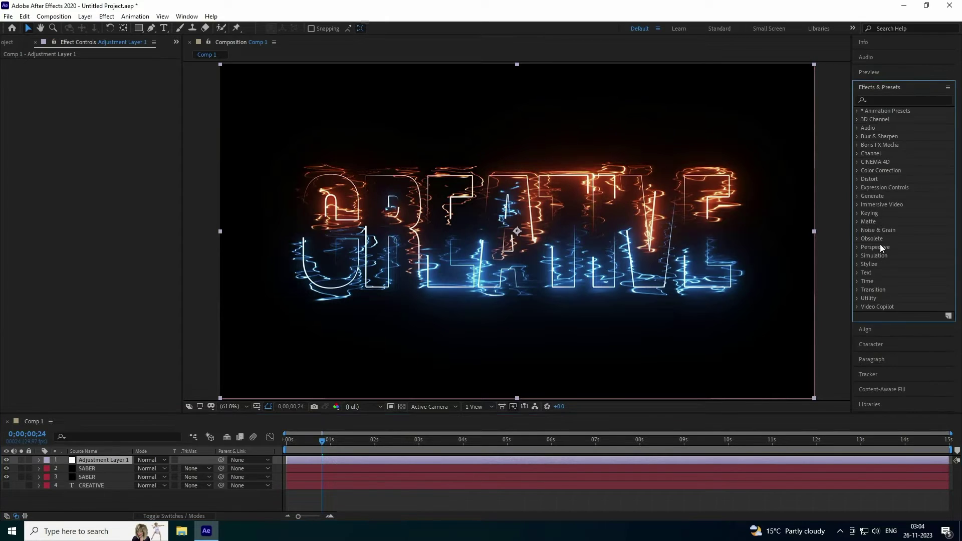
left_click(894, 100)
type("glow")
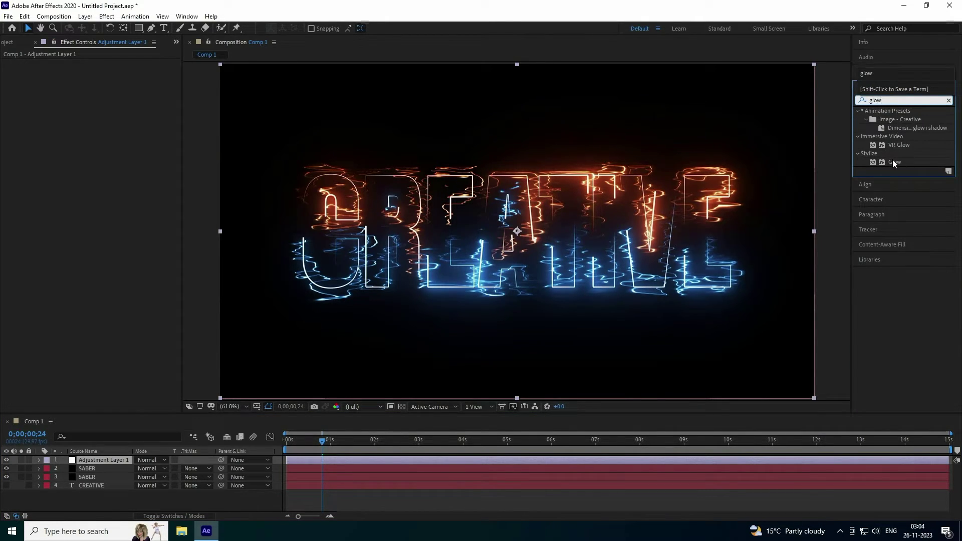
left_click_drag(893, 161, 126, 461)
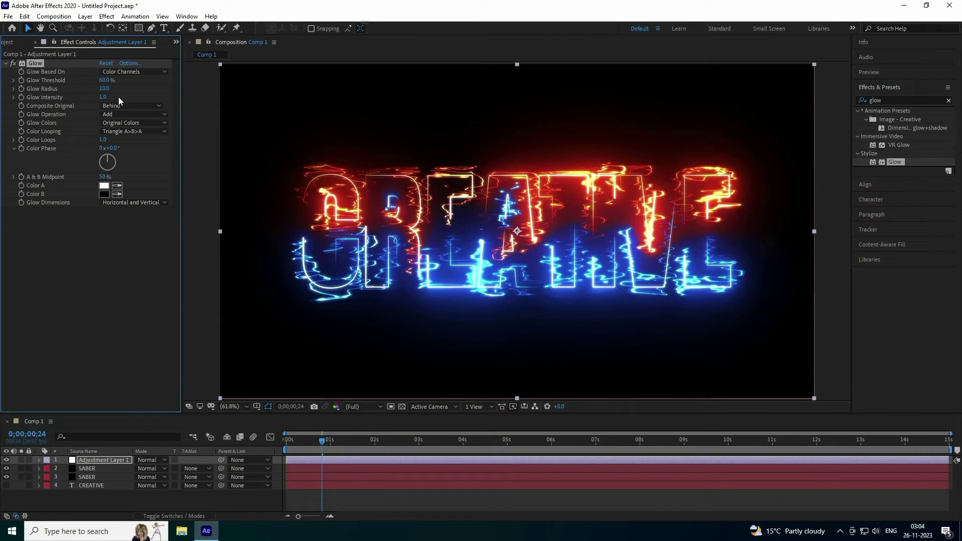
- Set Glow Threshold to 100%, Glow Radius to 100 and Glow Intensity to 2.0
left_click(104, 81)
type("100")
key("Tab")
type("100")
key("Tab")
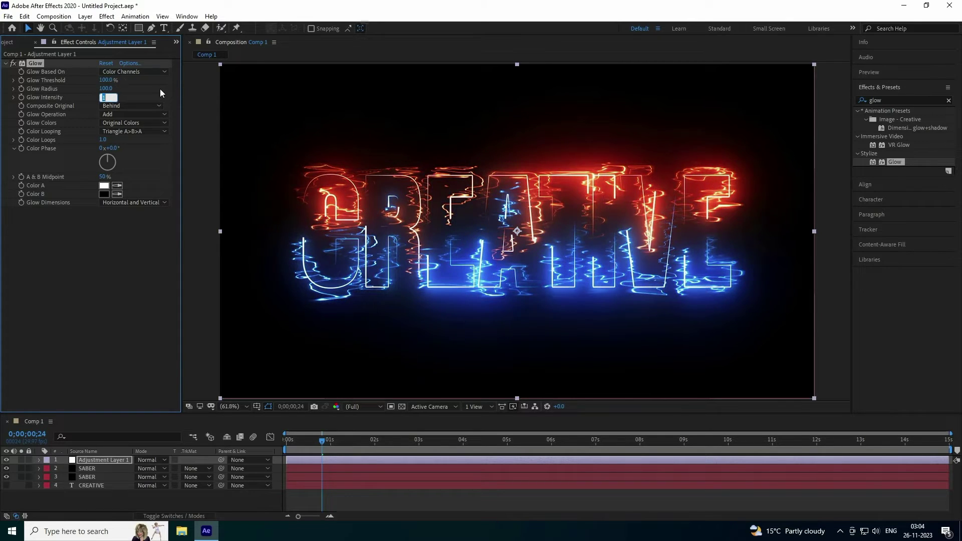
type("2")
key("Return")
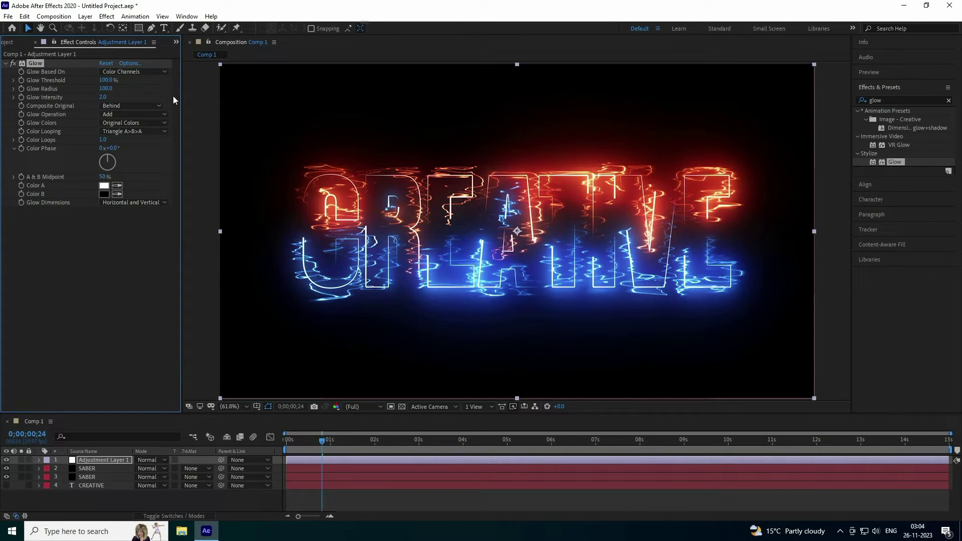
- Play the glowing CREATIVE preview from the start and stop it at 0;00;01;29
left_click(288, 443)
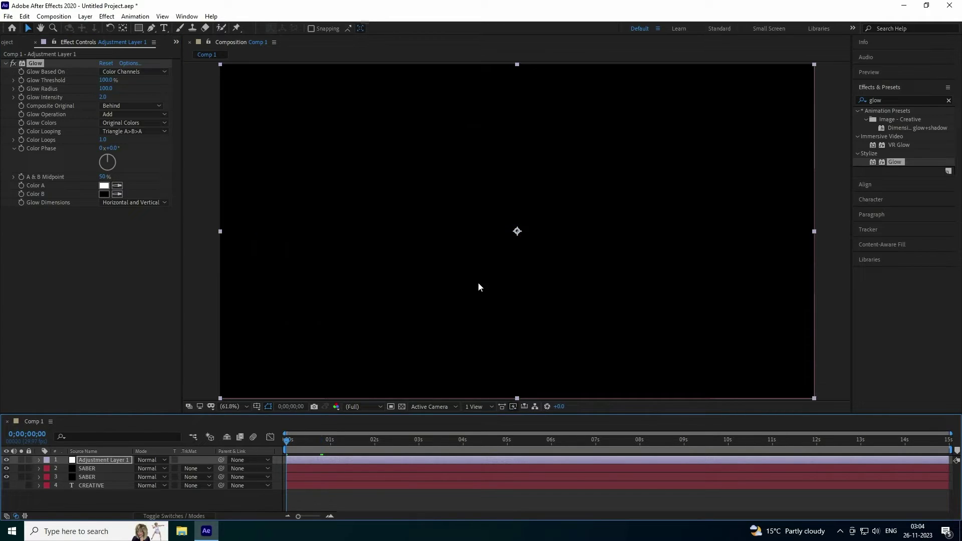
left_click(874, 72)
left_click(901, 86)
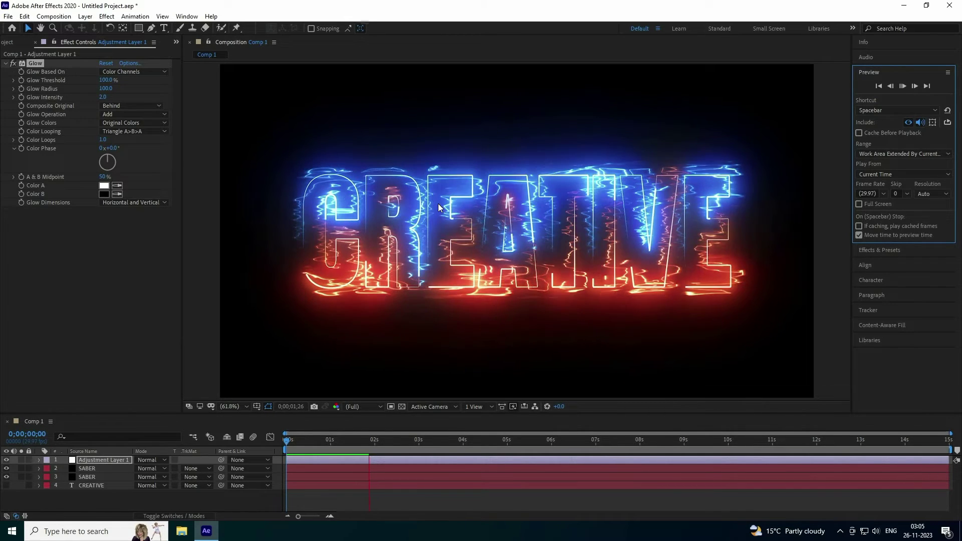
left_click(902, 86)
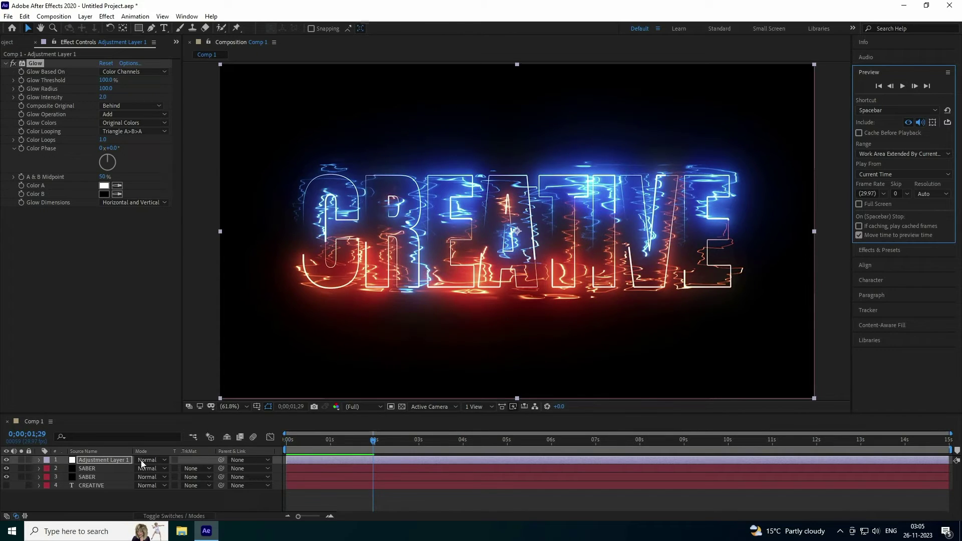
- Select all four layers and pre-compose them into a composition named 'FINAL LOGO'
left_click_drag(86, 499, 117, 453)
right_click(110, 467)
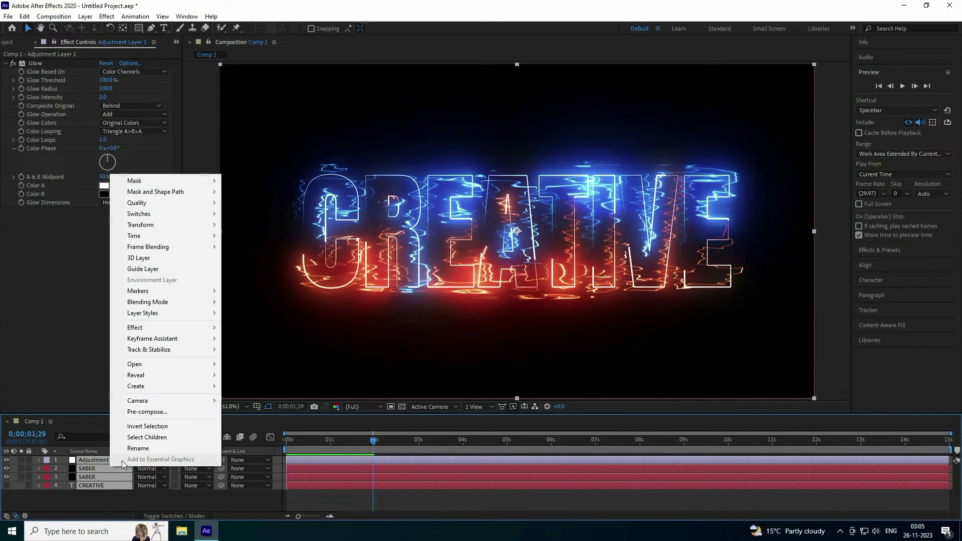
left_click(146, 411)
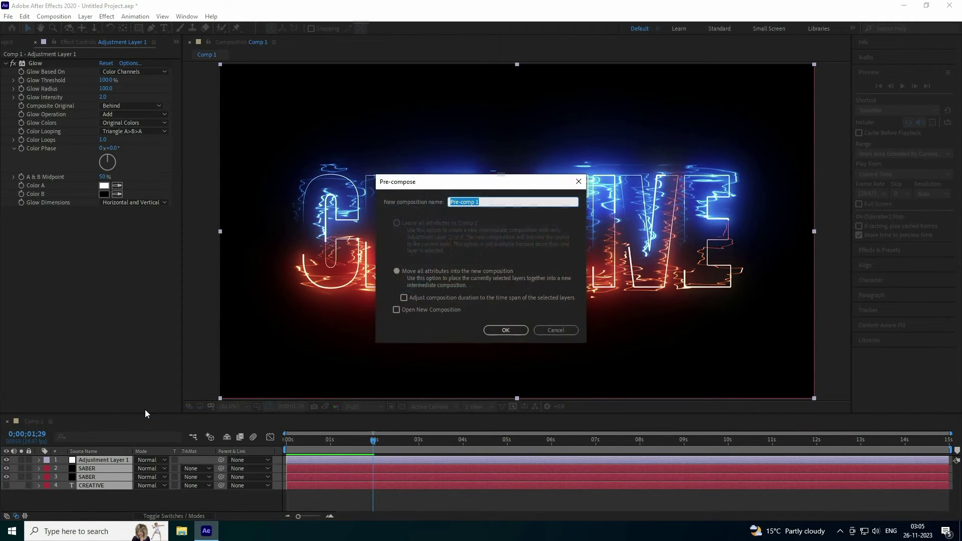
type("T")
type("INAL")
type("OGO")
left_click(496, 332)
- Add a second adjustment layer and move it below the FINAL LOGO layer
right_click(94, 479)
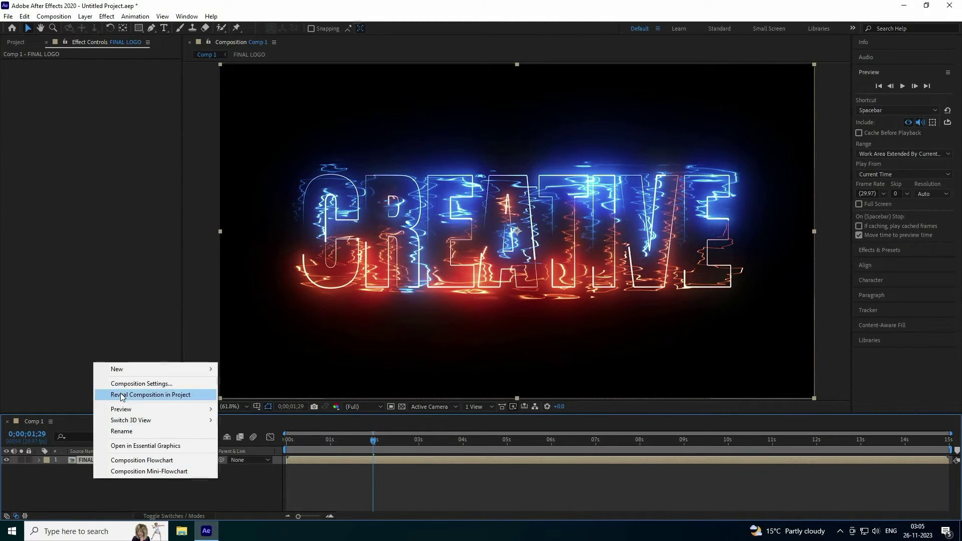
mouse_move(128, 368)
left_click(249, 451)
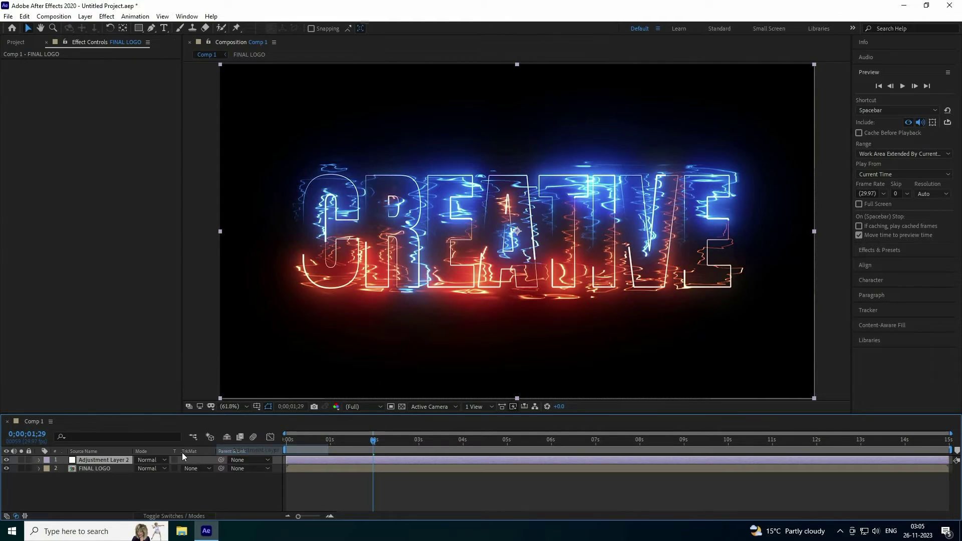
left_click_drag(100, 458, 101, 477)
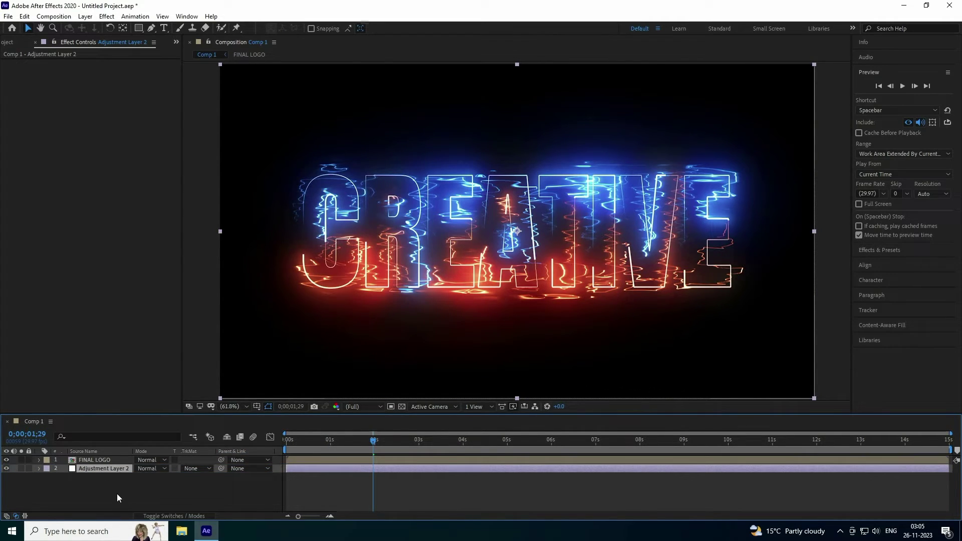
- Duplicate FINAL LOGO, move the copy below Adjustment Layer 2, and rename it 'FINAL LOGO SHADOW'
left_click(83, 460)
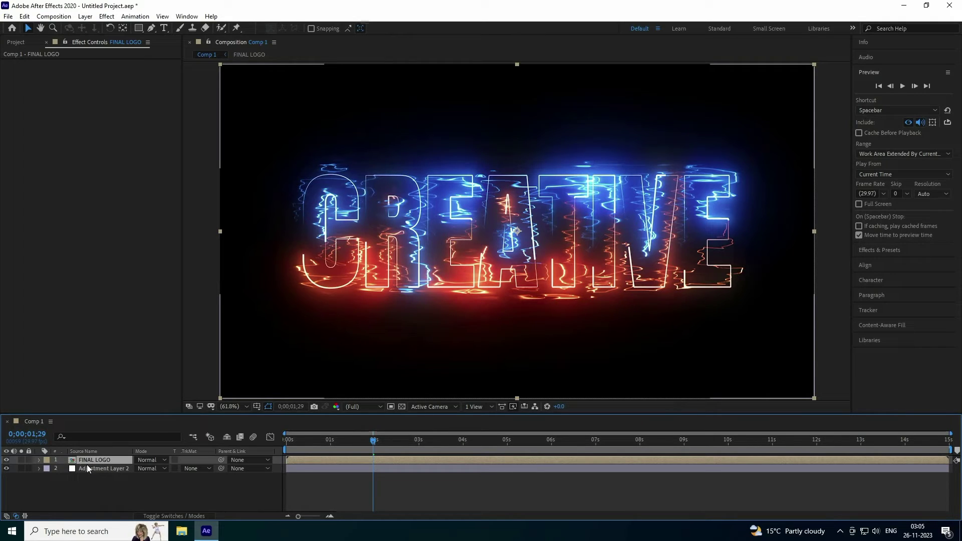
key("ctrl+d")
left_click_drag(92, 461, 96, 483)
right_click(92, 476)
left_click(127, 455)
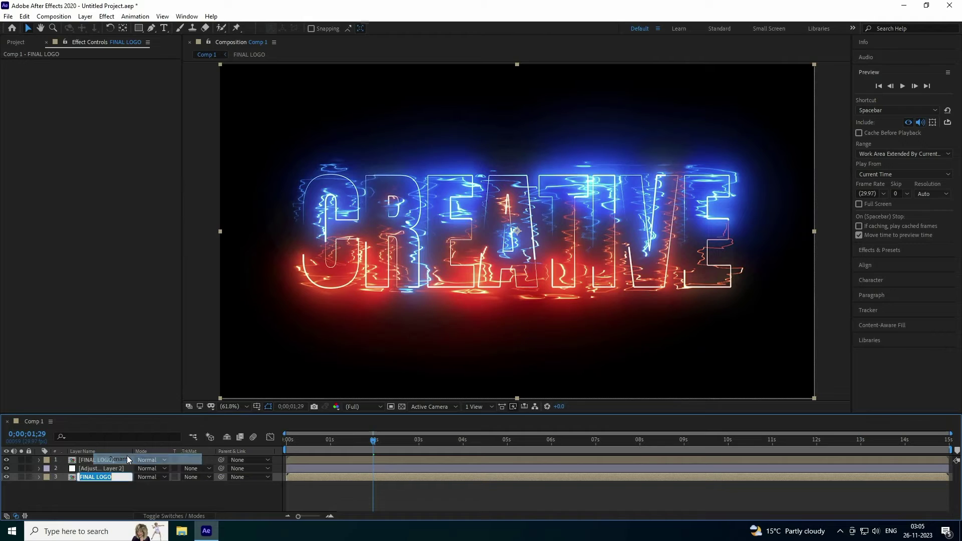
key("End")
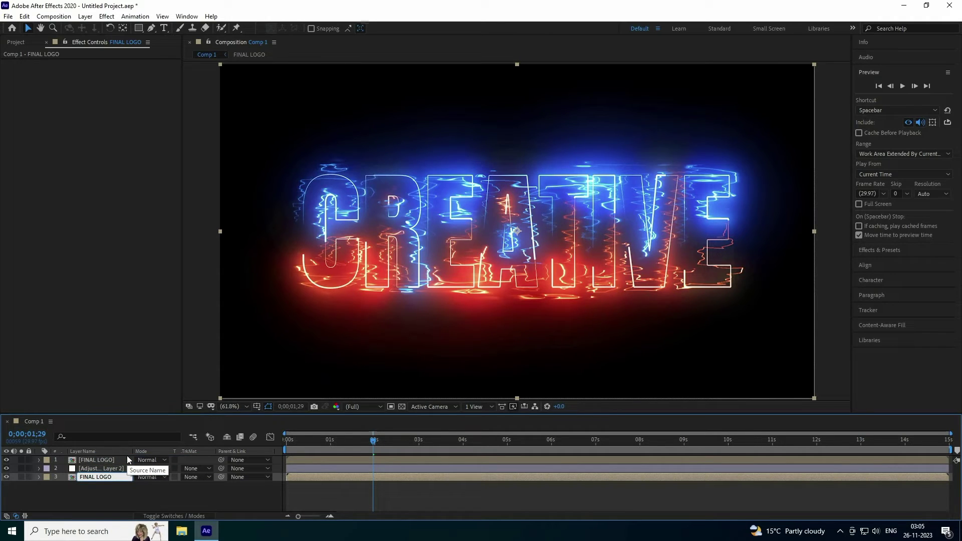
type("SHADOW")
key("Return")
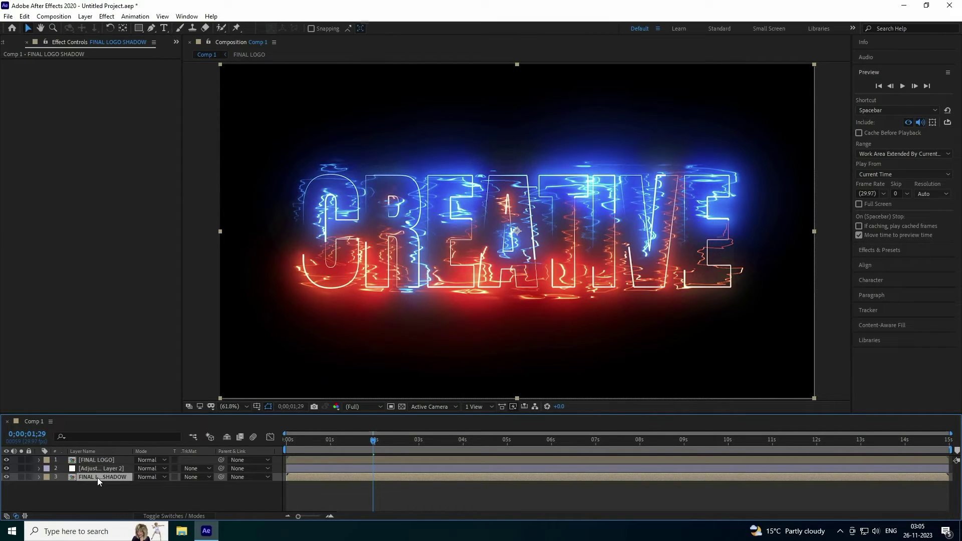
- Make the FINAL LOGO SHADOW layer 3D and set its X Rotation to 180°
left_click(174, 516)
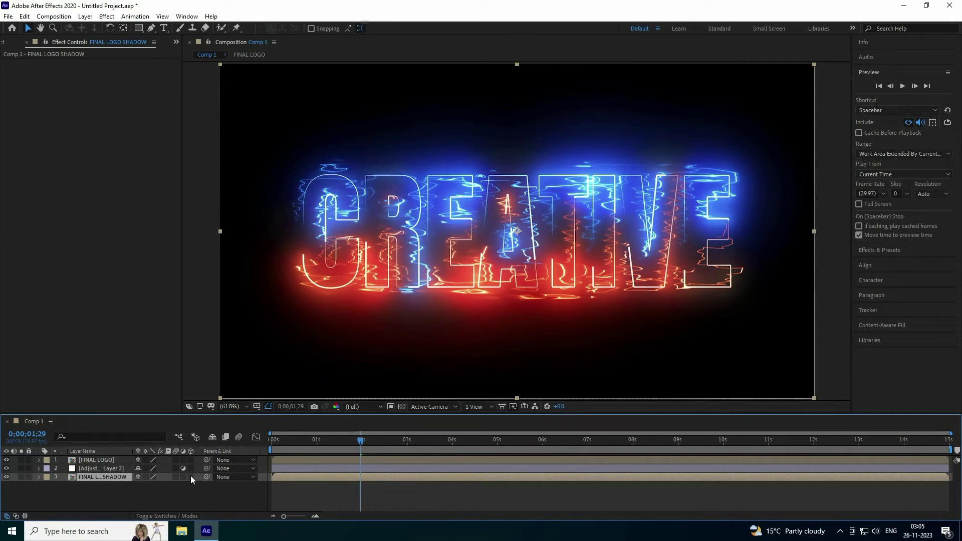
left_click(190, 476)
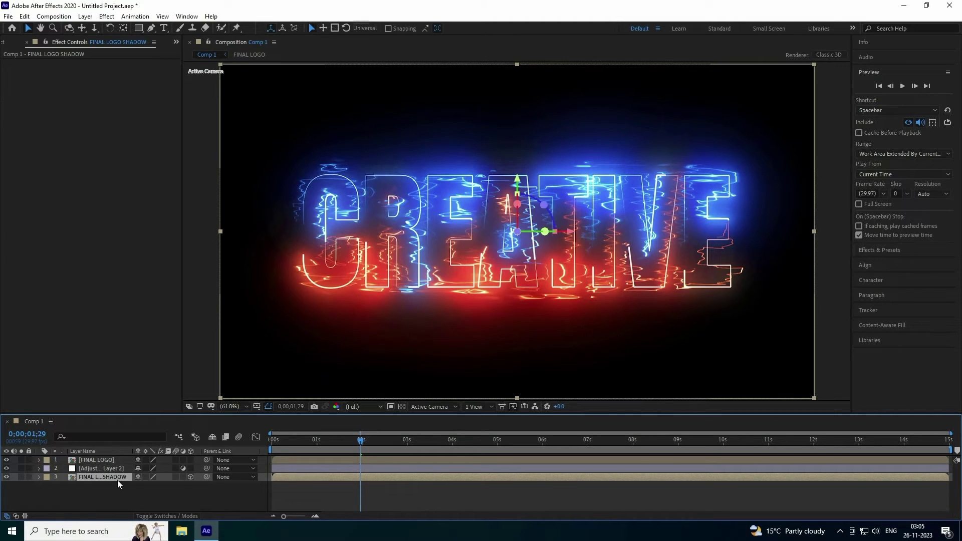
key("r")
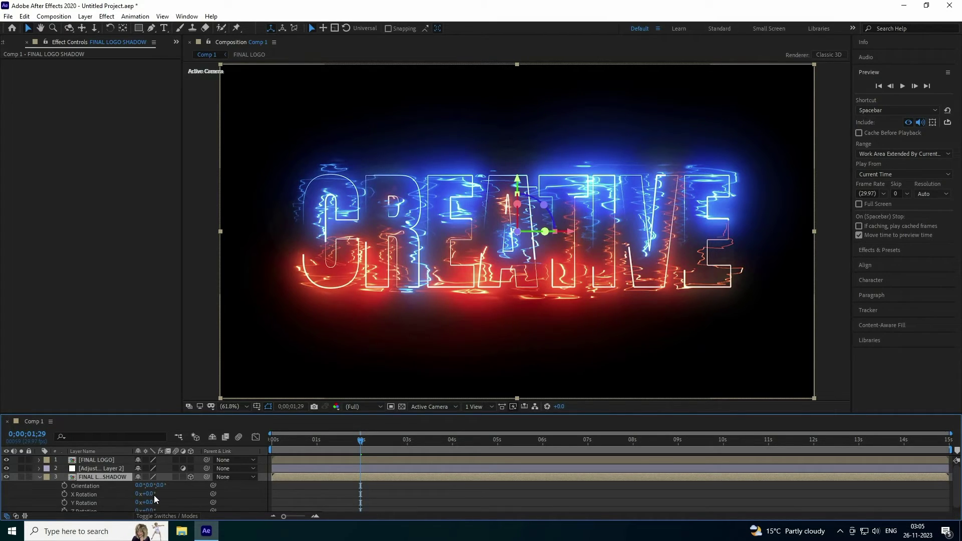
left_click(151, 495)
key("Return")
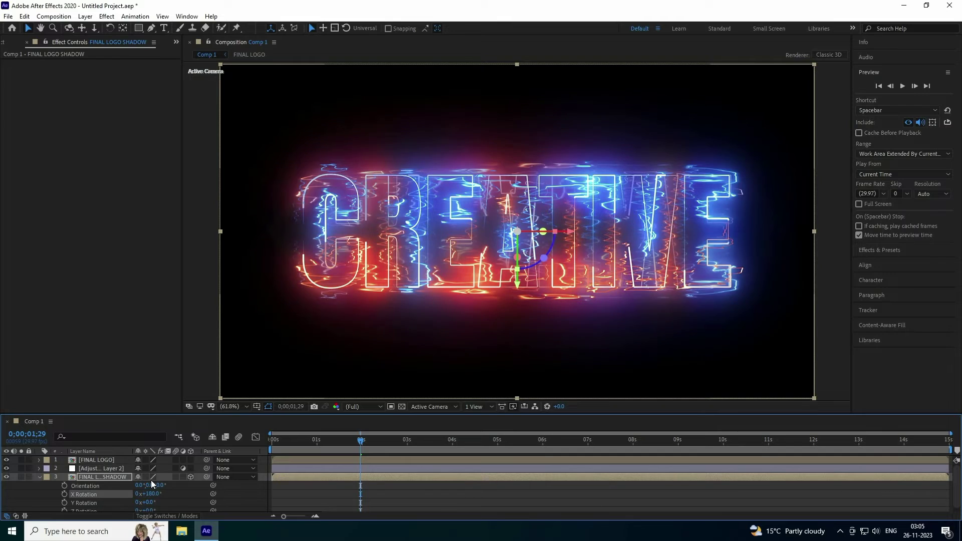
left_click(40, 477)
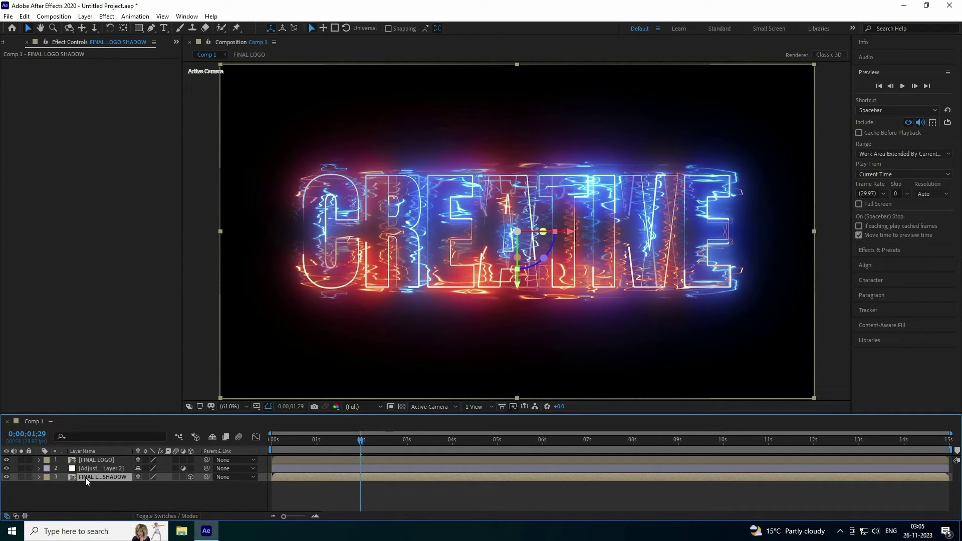
- Lower the shadow's Position to 960, 972 so it mirrors the logo below
key("p")
left_click_drag(158, 486, 378, 481)
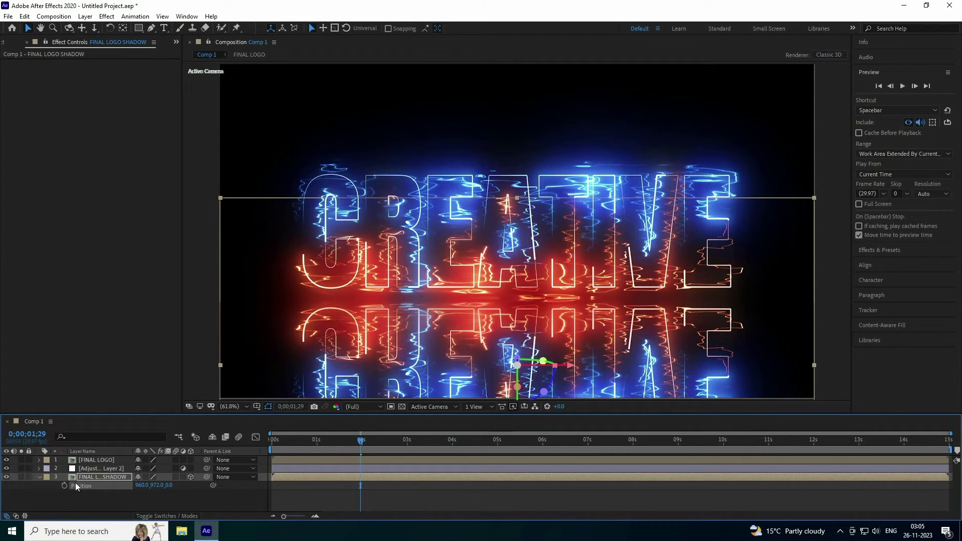
left_click(39, 476)
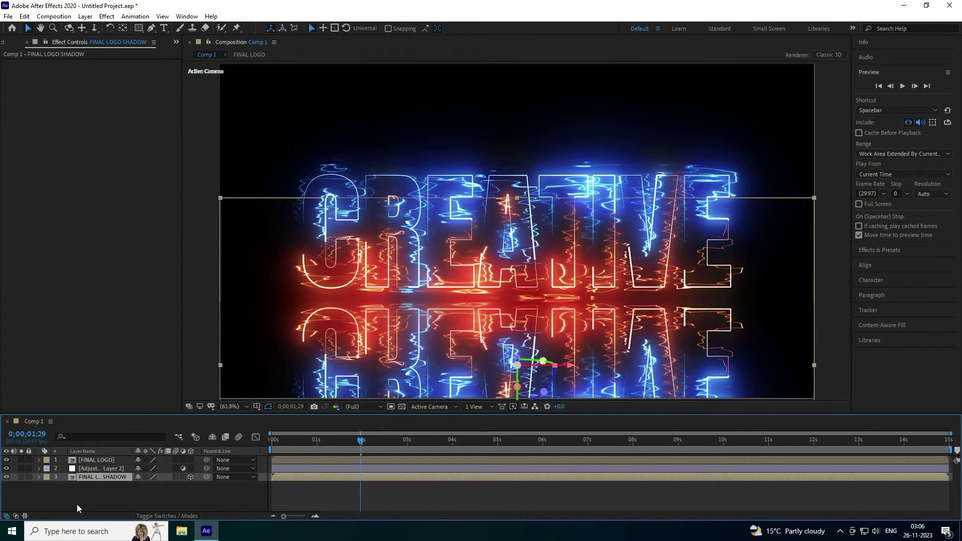
- Import floor.png from the Saber Gllitch folder and place it as the bottom layer of Comp 1
left_click(86, 492)
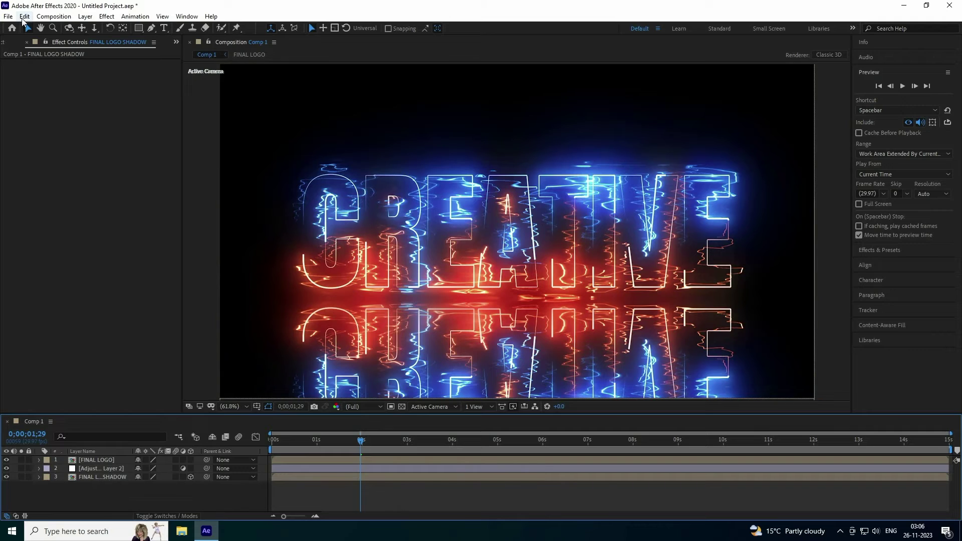
left_click(8, 43)
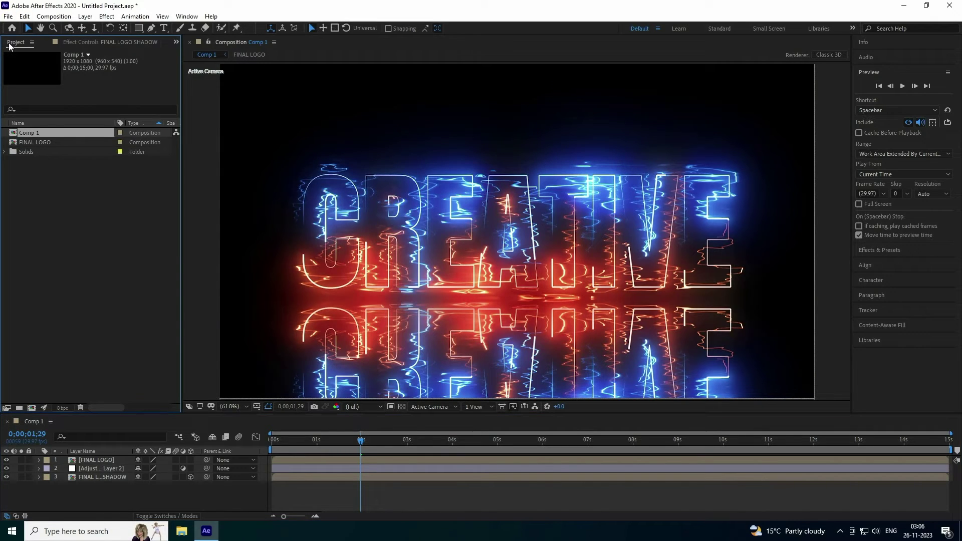
right_click(48, 205)
mouse_move(78, 256)
left_click(218, 257)
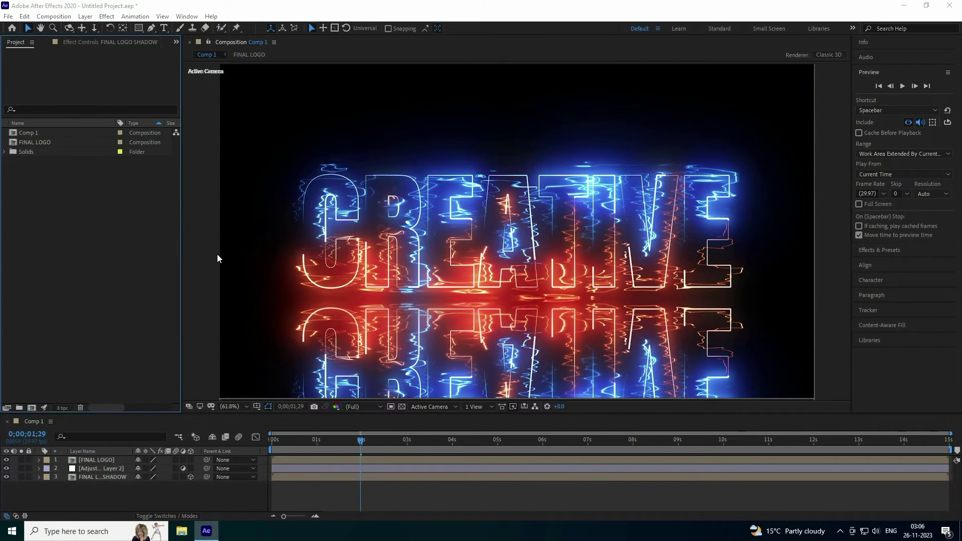
left_click(50, 47)
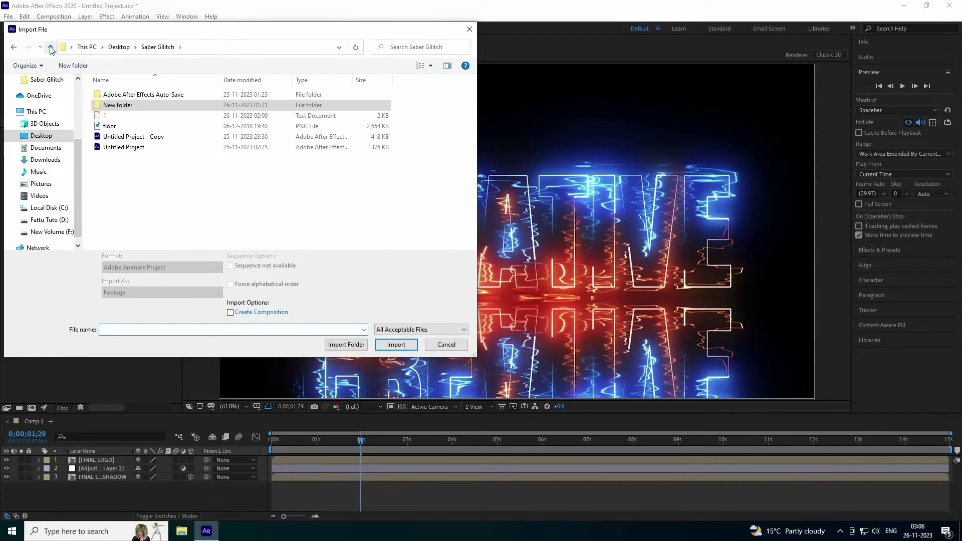
left_click(109, 127)
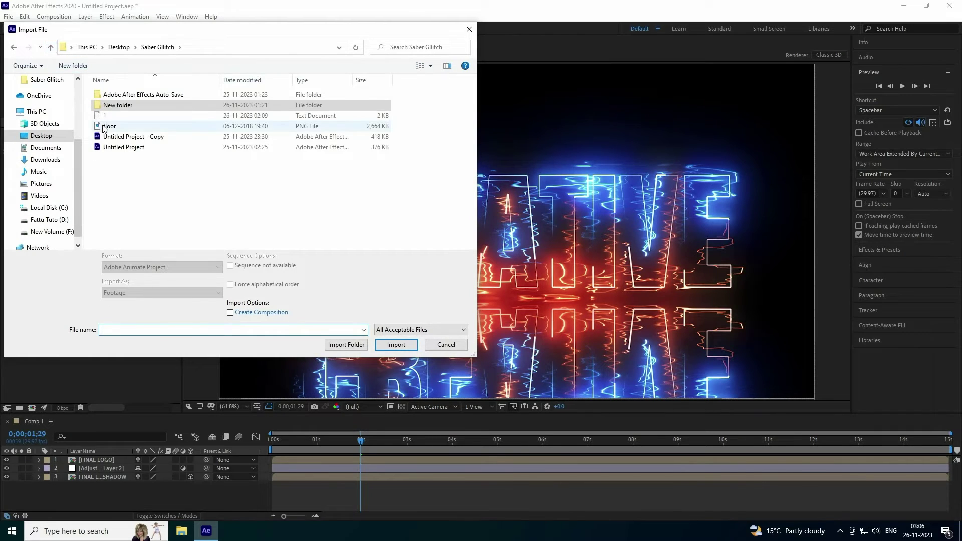
left_click(395, 338)
left_click_drag(35, 153, 123, 507)
right_click(98, 482)
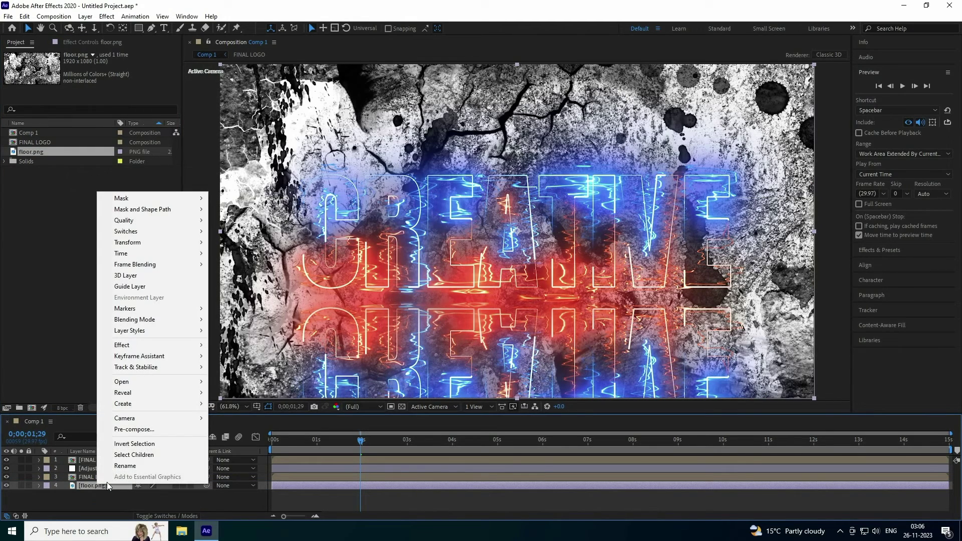
- Pre-compose the floor layer as 'FLOOR', moving all attributes into the new composition
left_click(132, 429)
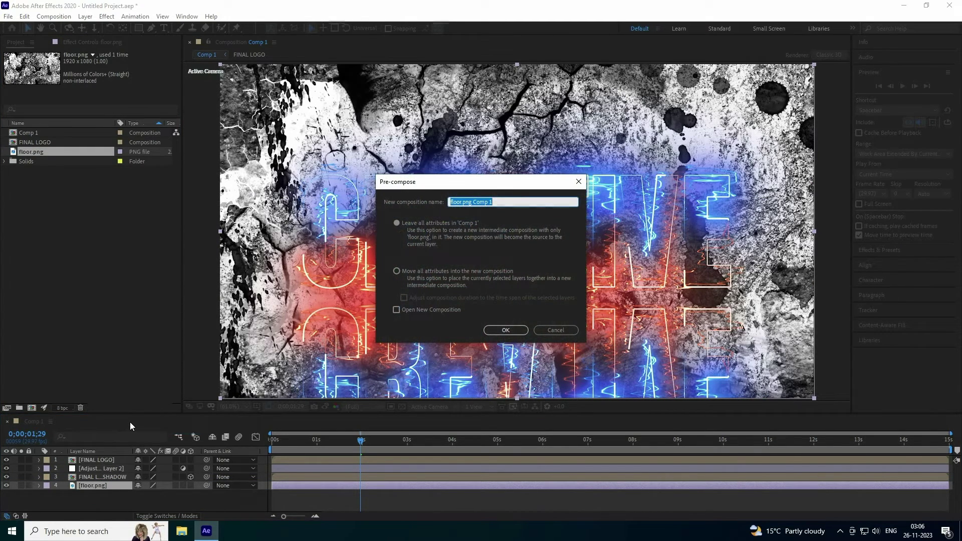
type("FLOOR")
left_click(419, 271)
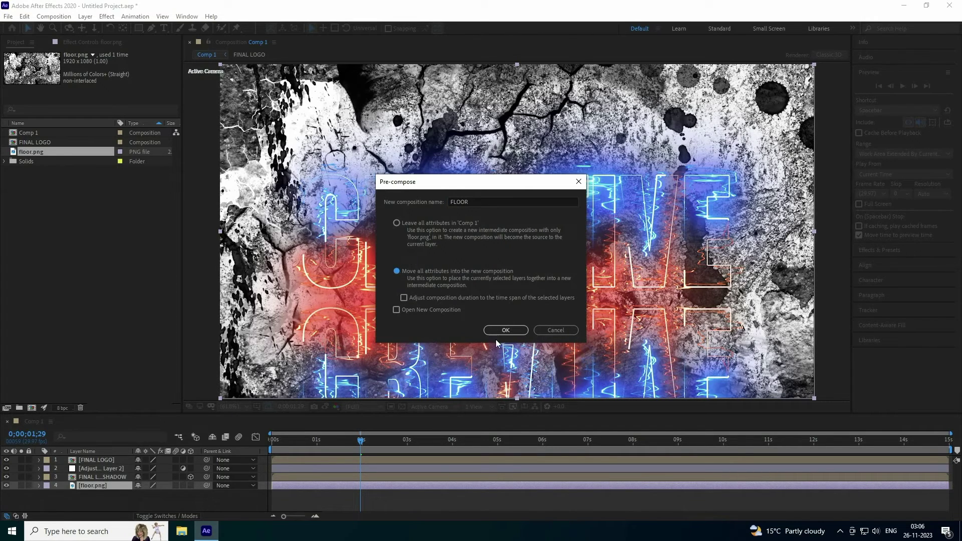
left_click(506, 330)
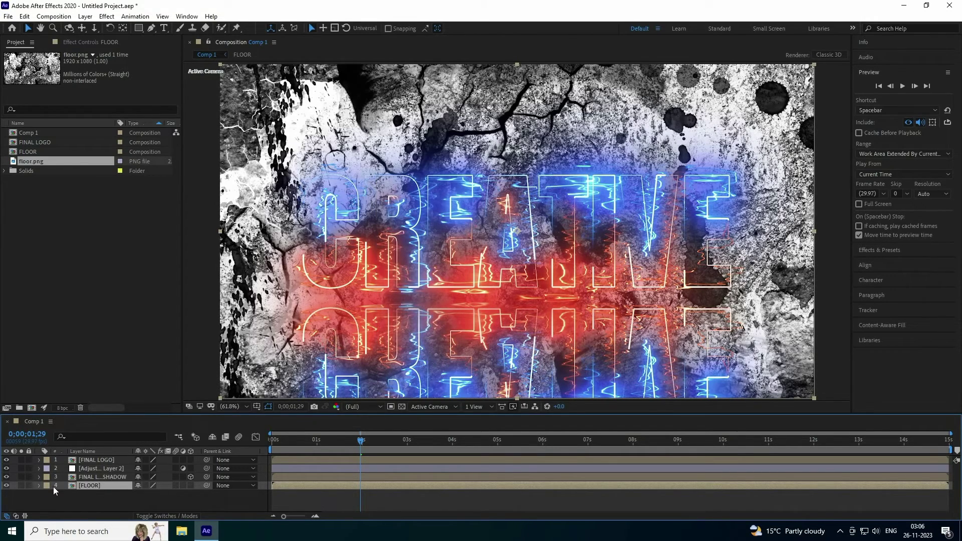
- Inside FLOOR, make floor.png 3D, set X Rotation to -90° and lower the plane beneath the logo
left_click(6, 485)
double_click(89, 484)
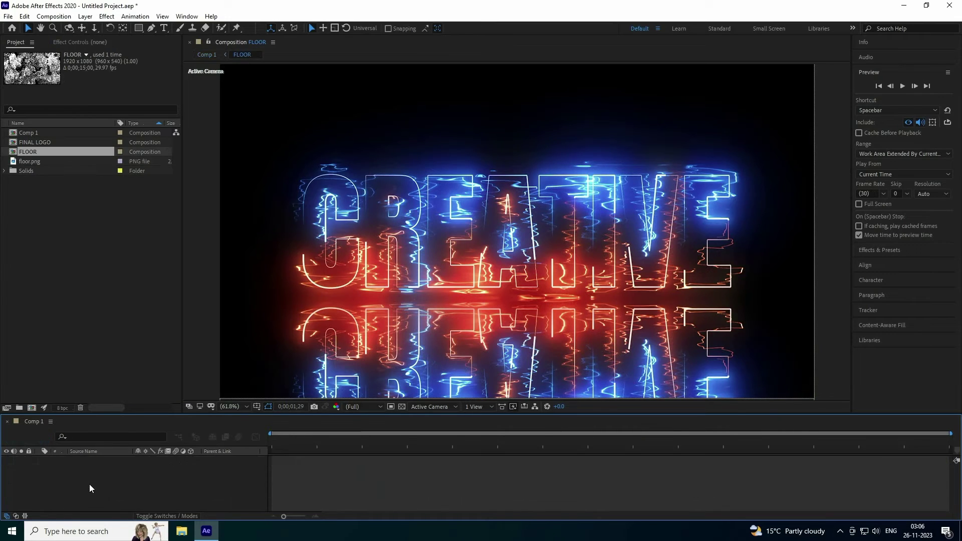
left_click(89, 461)
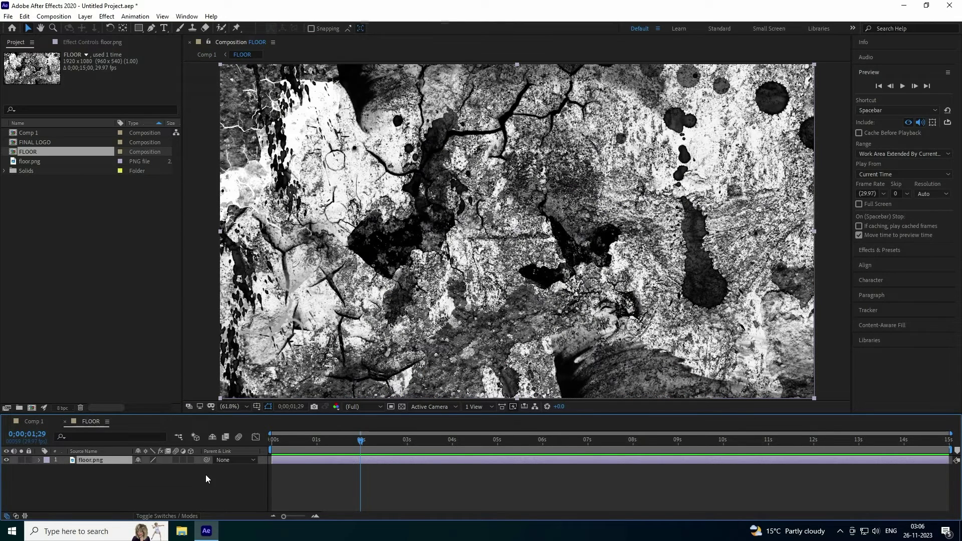
left_click(191, 459)
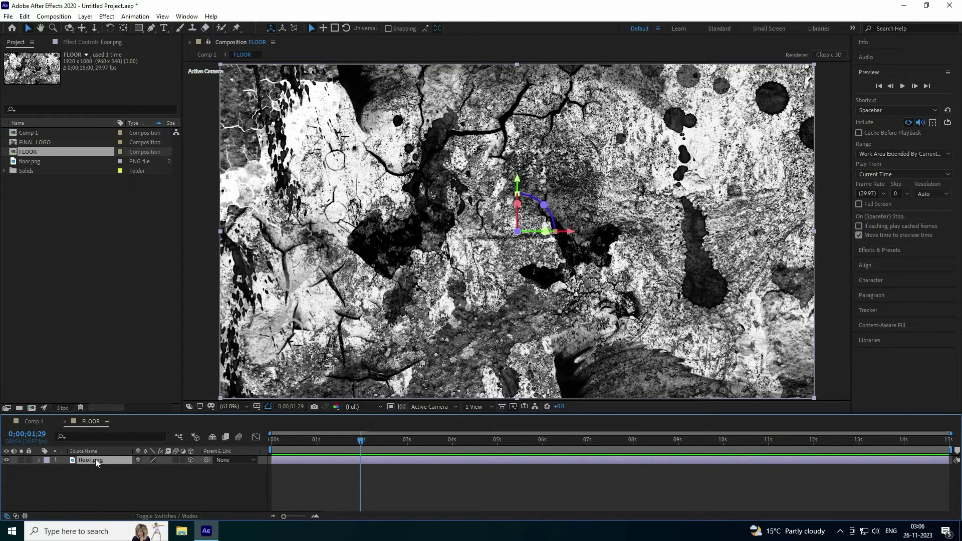
key("r")
left_click(152, 476)
left_click(150, 477)
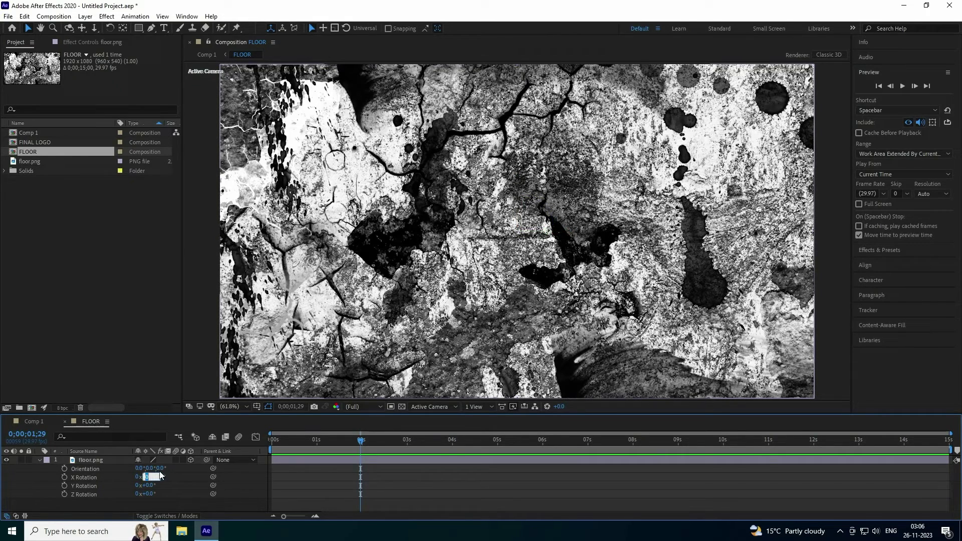
type("-90")
key("Return")
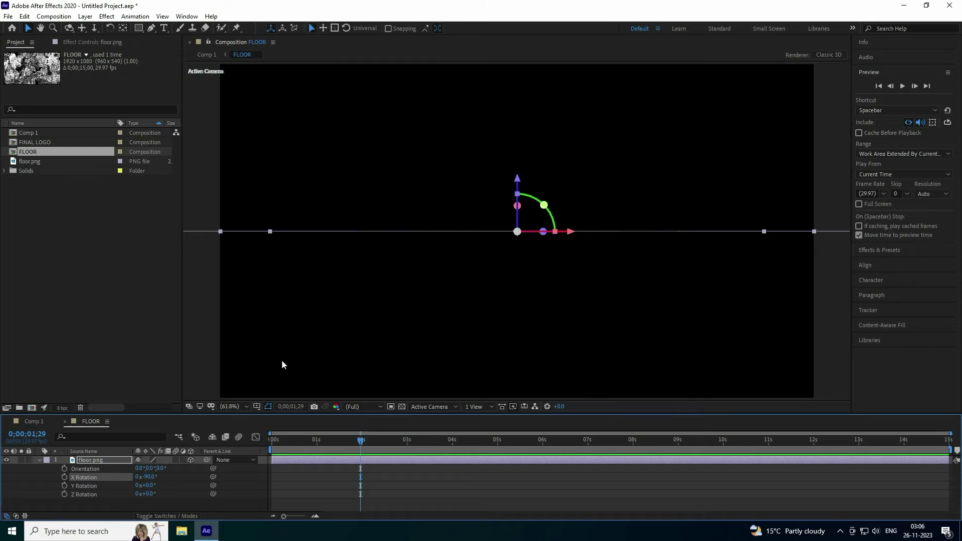
left_click_drag(517, 179, 514, 277)
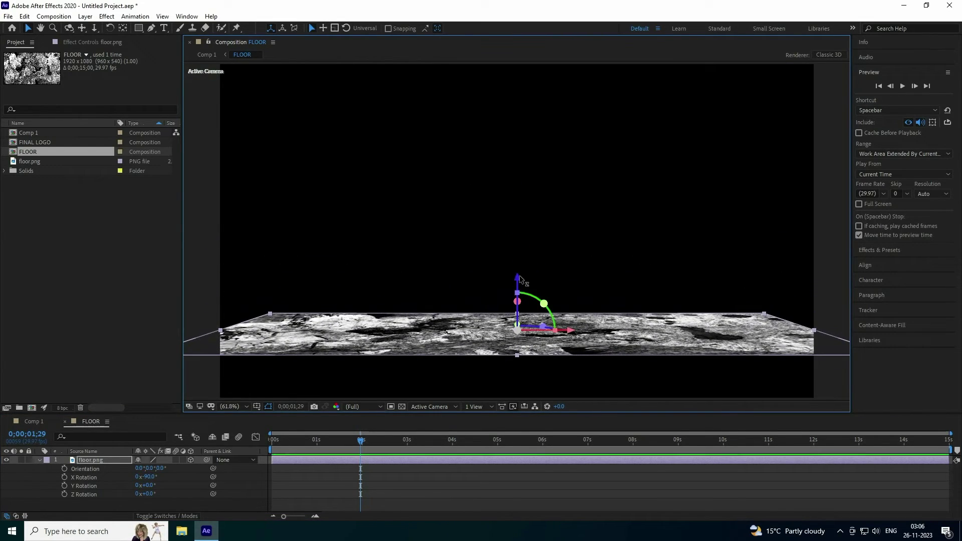
- Apply Motion Tile to floor.png with an Output Height of 500
left_click(882, 250)
left_click(896, 100)
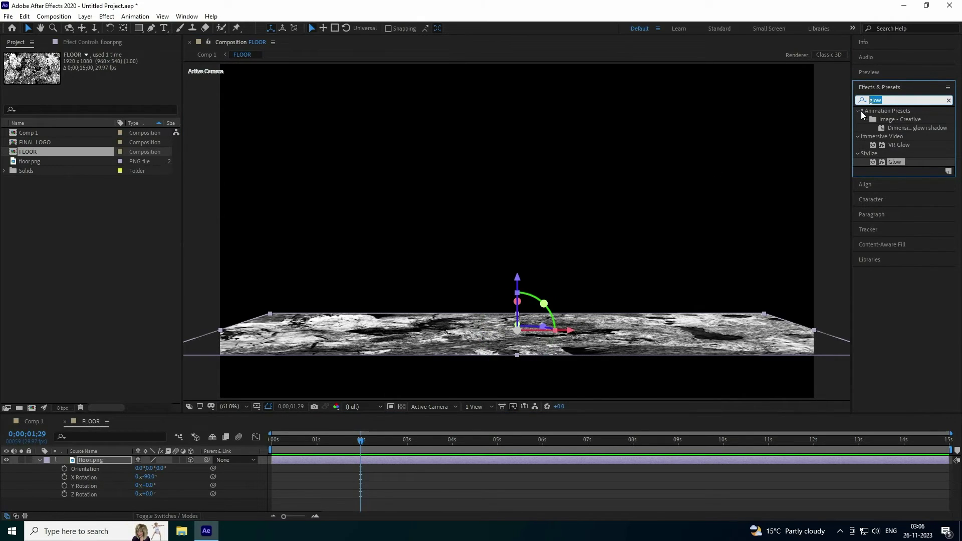
type("mot")
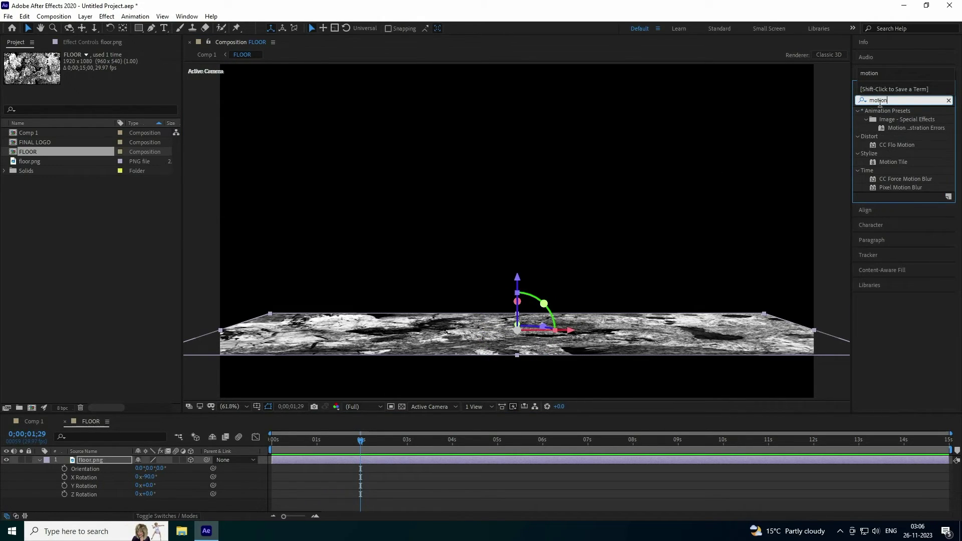
type("ion")
left_click_drag(891, 161, 108, 459)
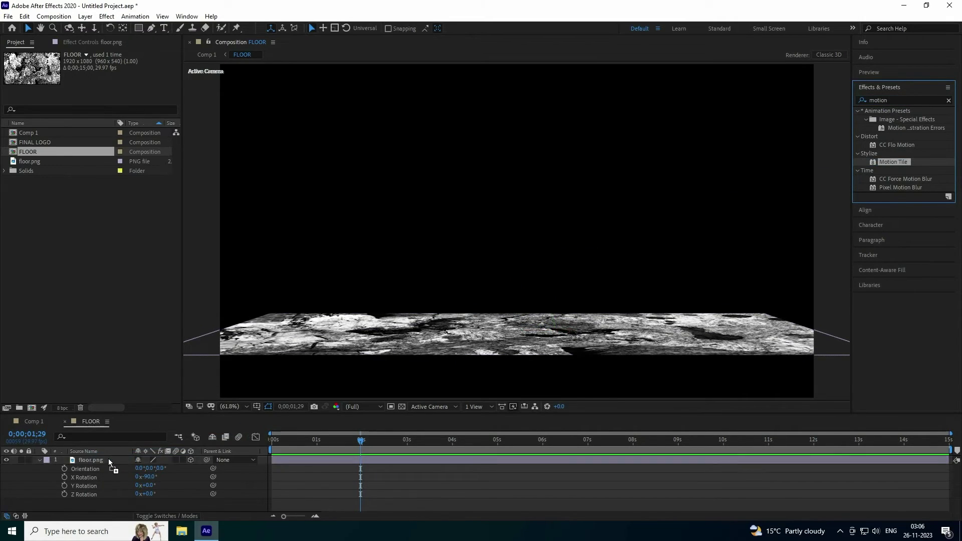
left_click(107, 98)
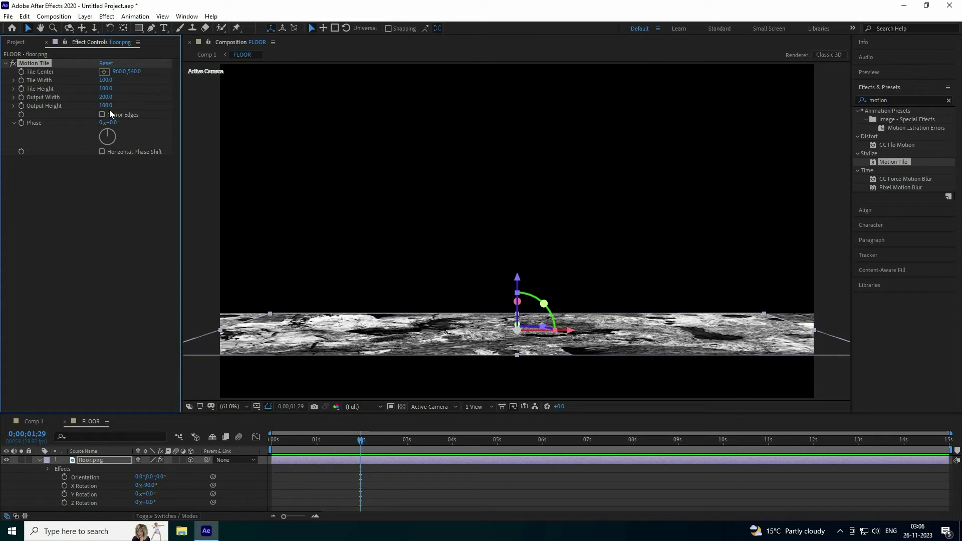
left_click(106, 105)
type("500")
key("Return")
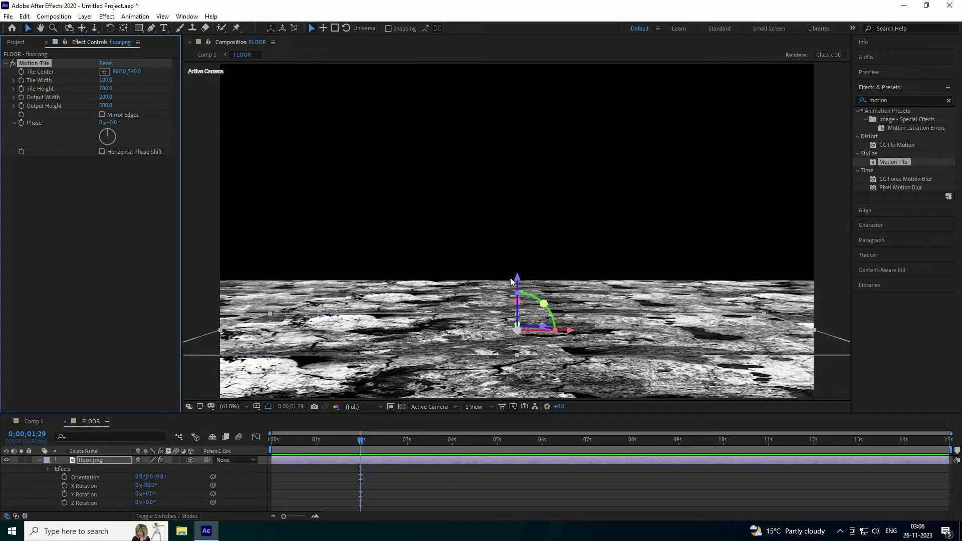
left_click(894, 99)
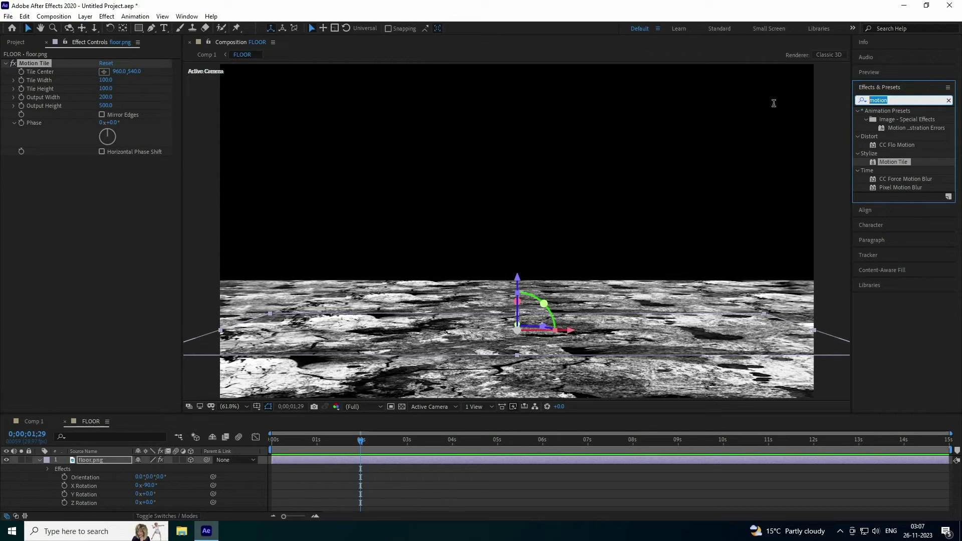
- Apply Levels to floor.png with Gamma 0.25, then return to Comp 1
type("leve")
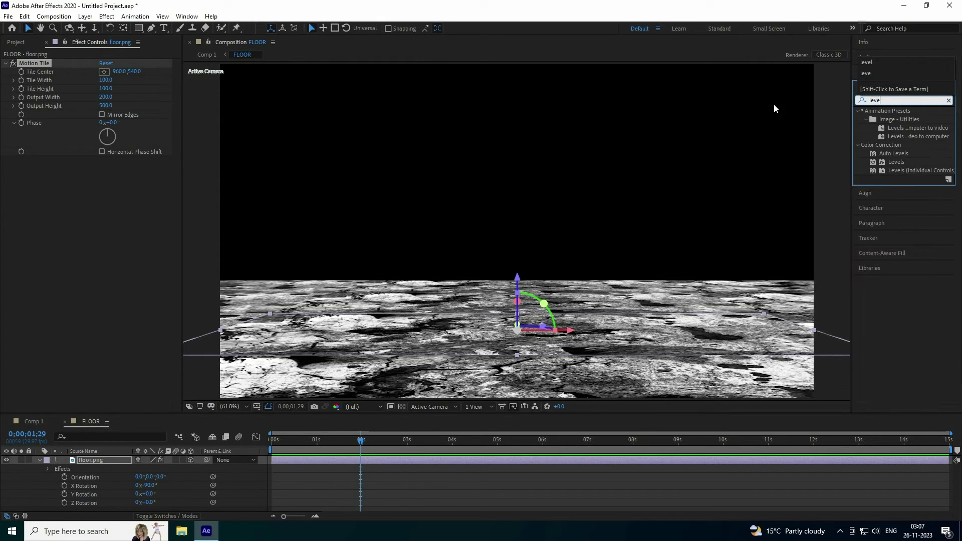
left_click_drag(896, 162, 110, 462)
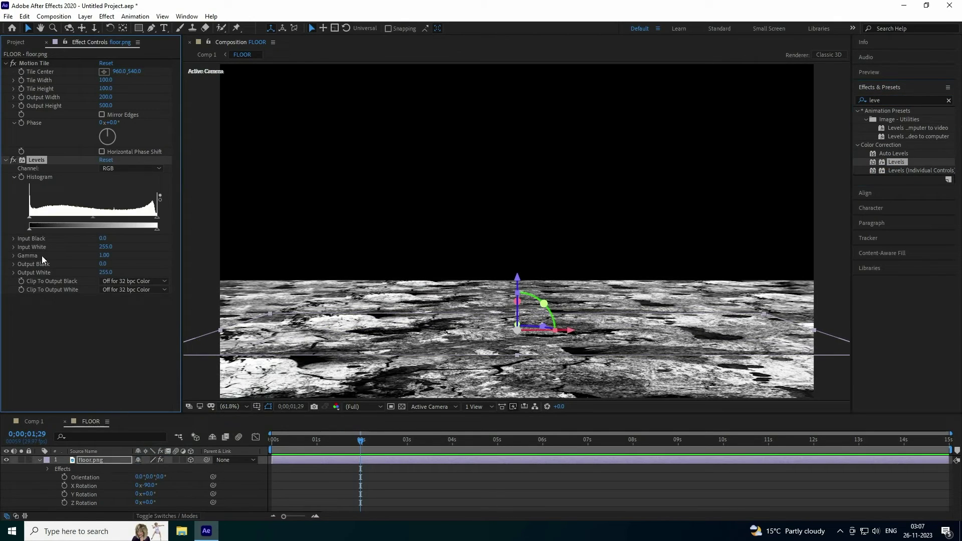
left_click(109, 256)
type("0.25")
key("Return")
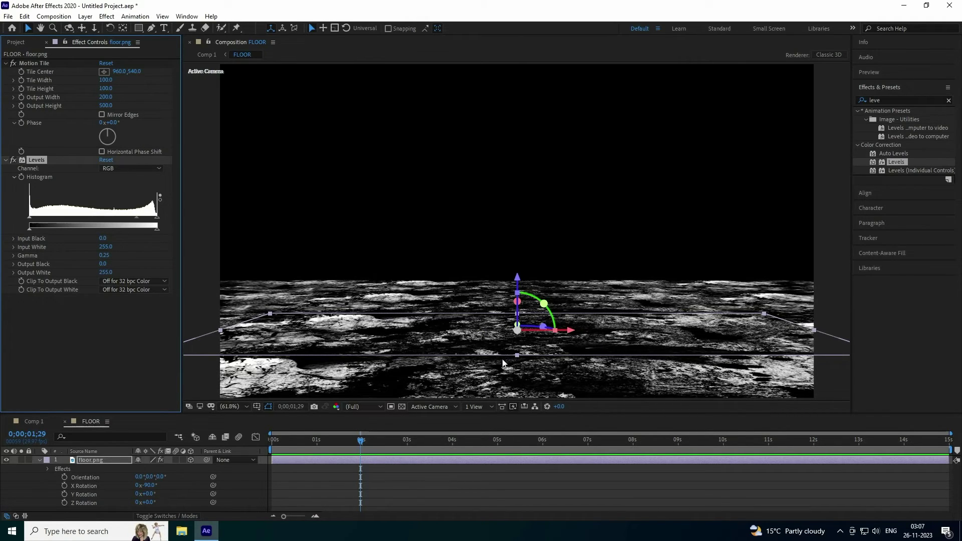
left_click(34, 422)
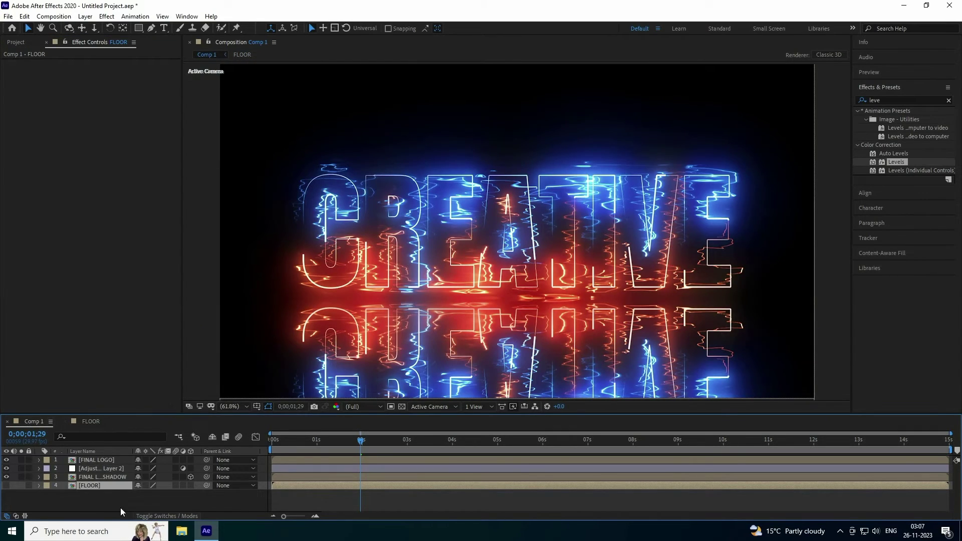
- Apply Compound Blur to Adjustment Layer 2 using the FLOOR layer as blur map, Maximum Blur 180
left_click(893, 100)
type("comp")
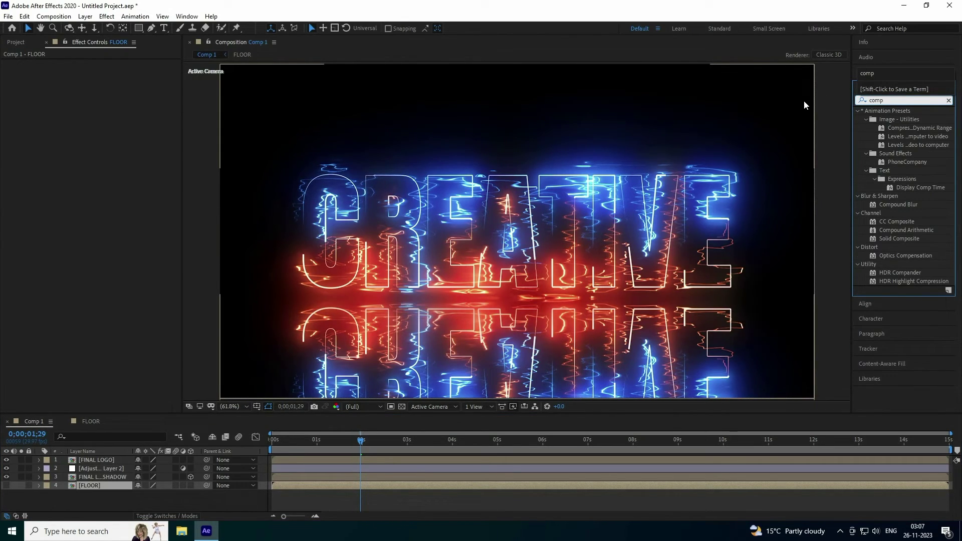
left_click(914, 204)
left_click_drag(913, 206, 133, 469)
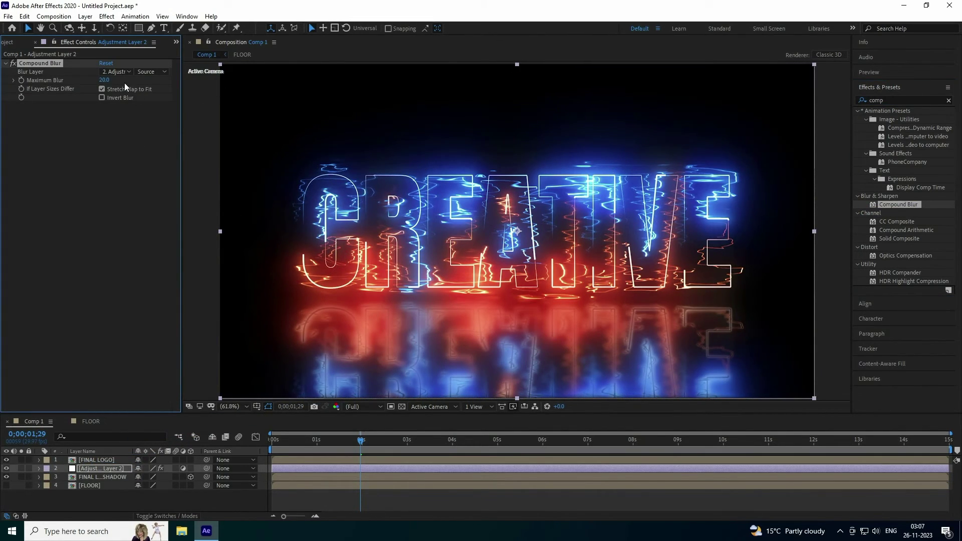
left_click(113, 74)
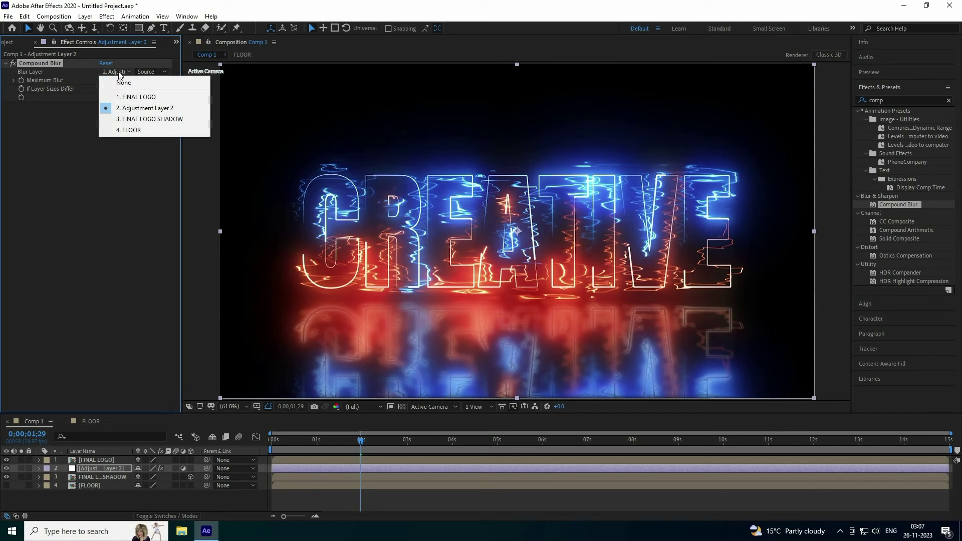
left_click(126, 130)
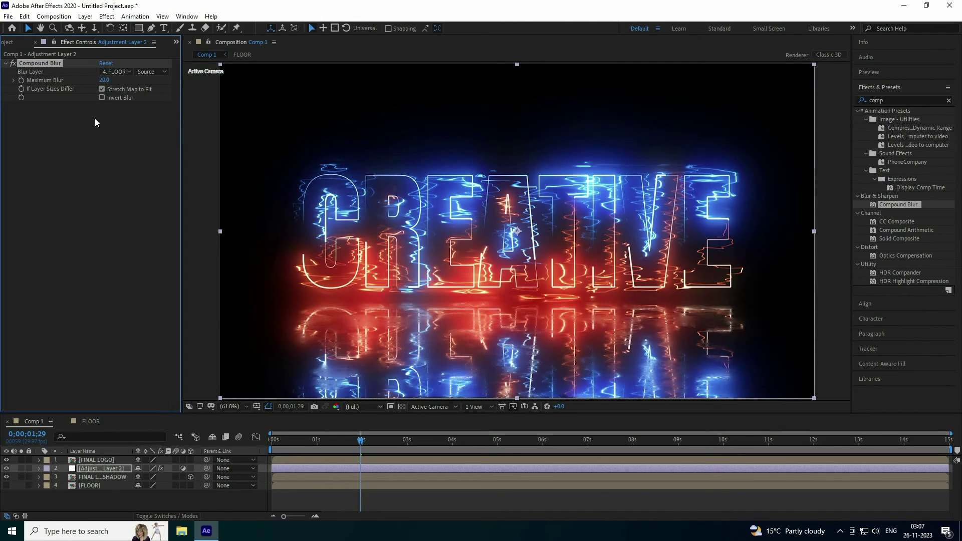
left_click(102, 89)
left_click_drag(105, 80, 185, 82)
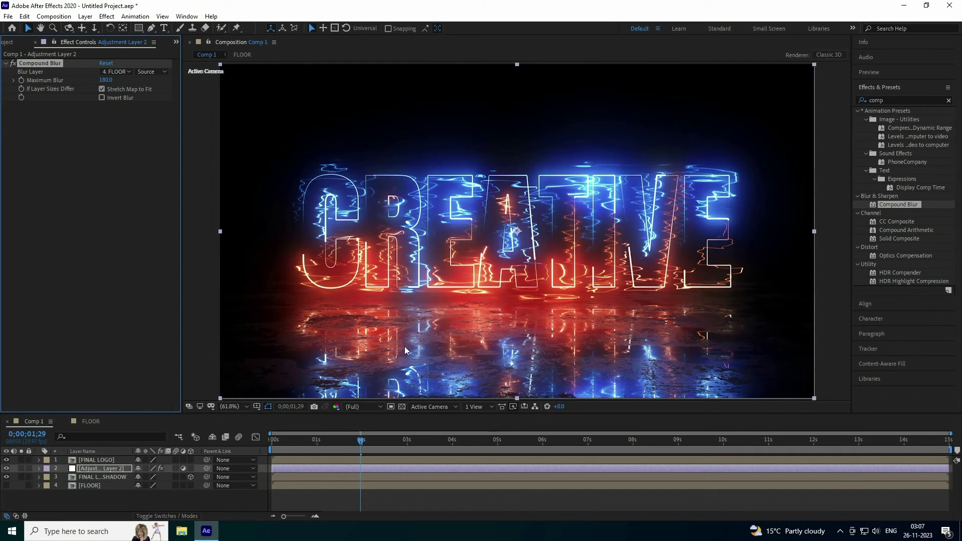
scroll(411, 332, "up", 2)
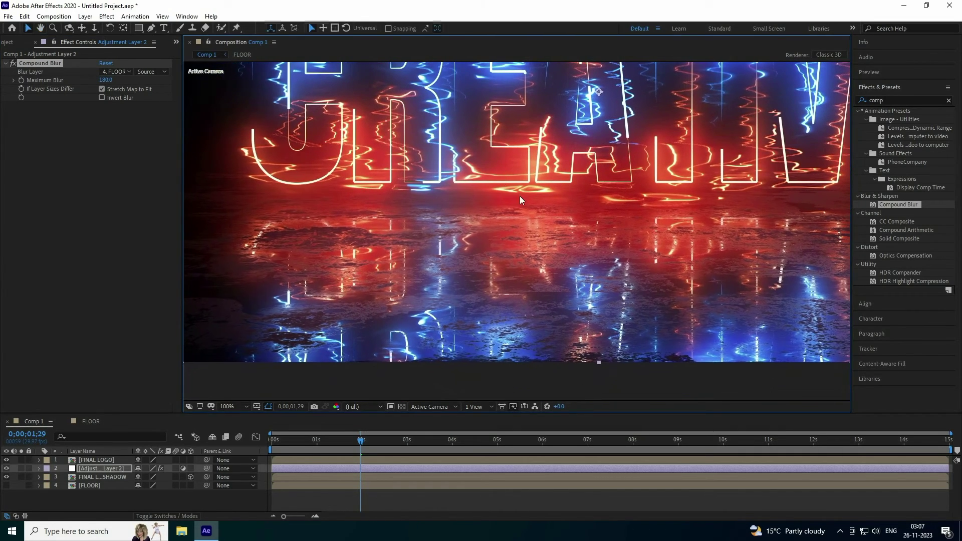
left_click_drag(519, 197, 611, 303)
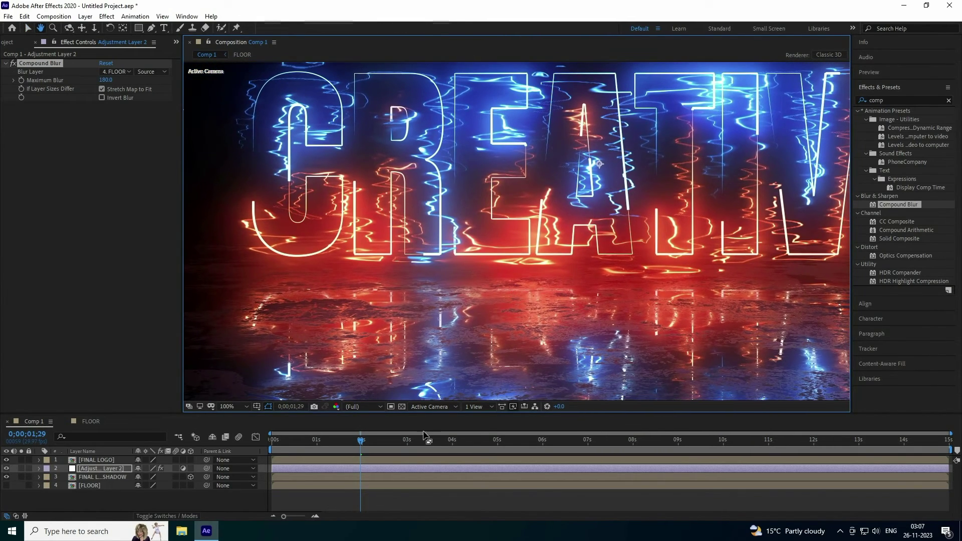
key("v")
scroll(376, 311, "down", 1)
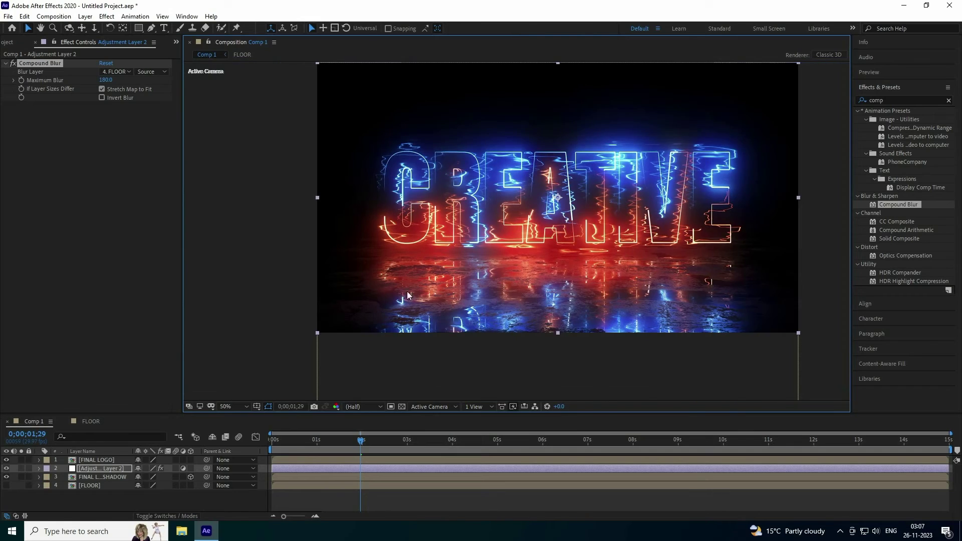
left_click_drag(406, 291, 314, 331)
left_click(245, 406)
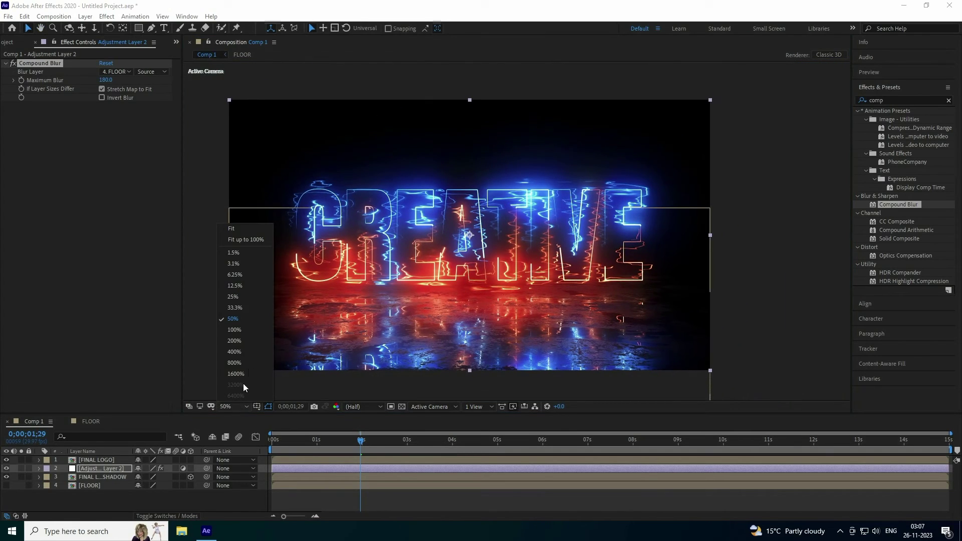
left_click(247, 240)
- Import Particles.mp4, Spark 1.mp4 and pexels-cottonbro-9694805.mp4 into the project
left_click(9, 43)
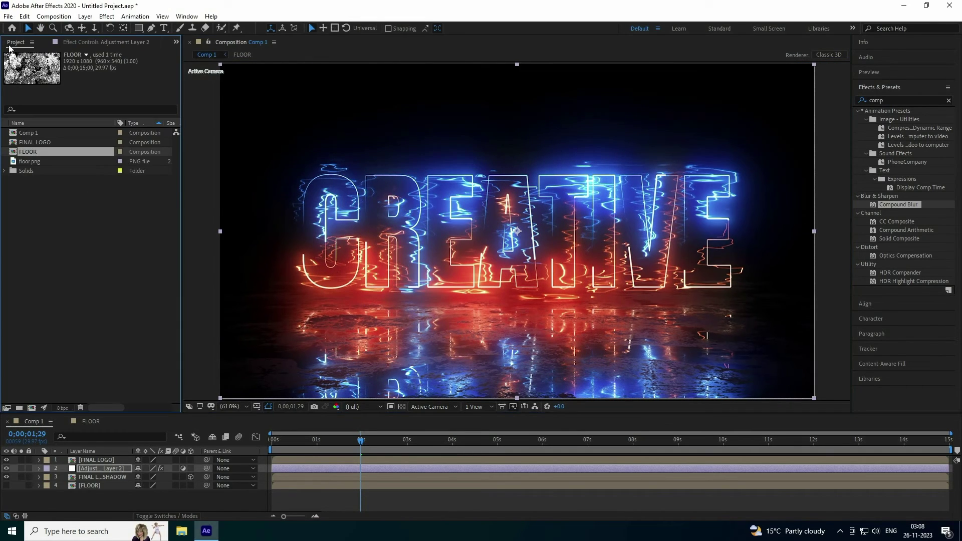
right_click(43, 222)
mouse_move(68, 272)
left_click(192, 272)
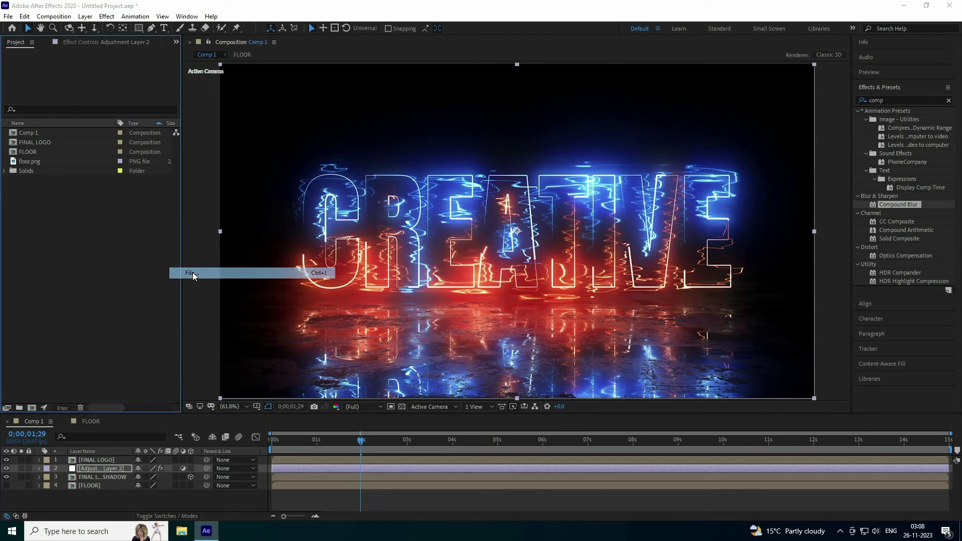
double_click(120, 105)
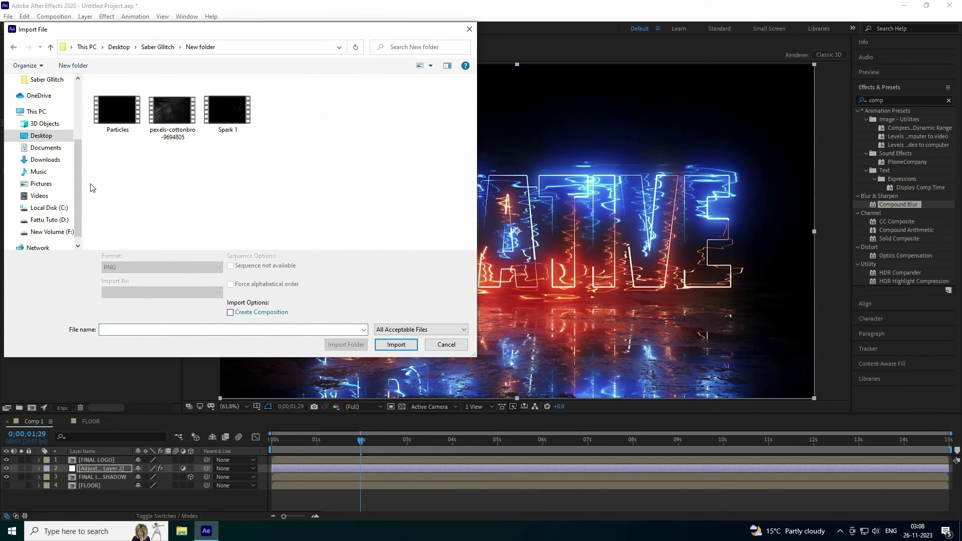
left_click_drag(104, 177, 342, 81)
left_click(395, 345)
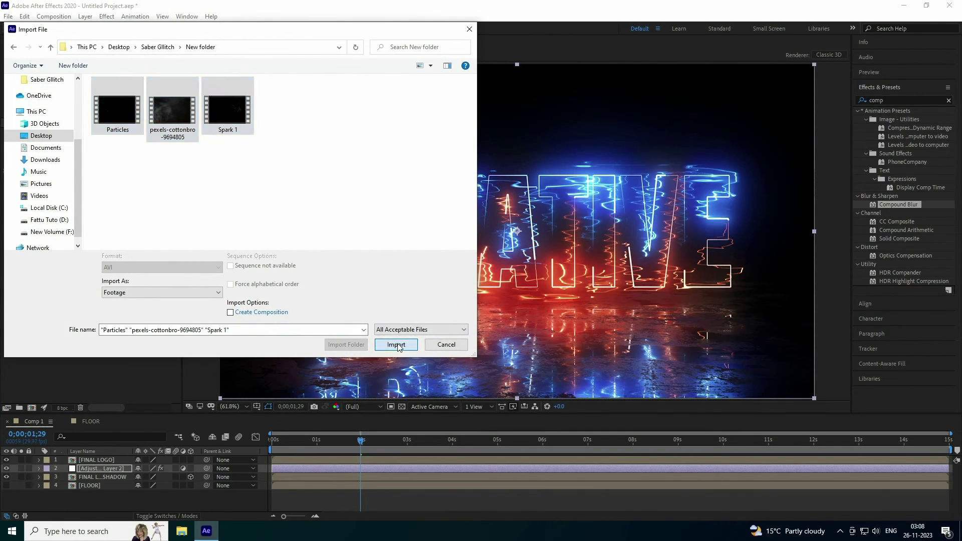
- Add the three clips to Comp 1 as layers and show the blending mode columns
left_click_drag(44, 194, 88, 498)
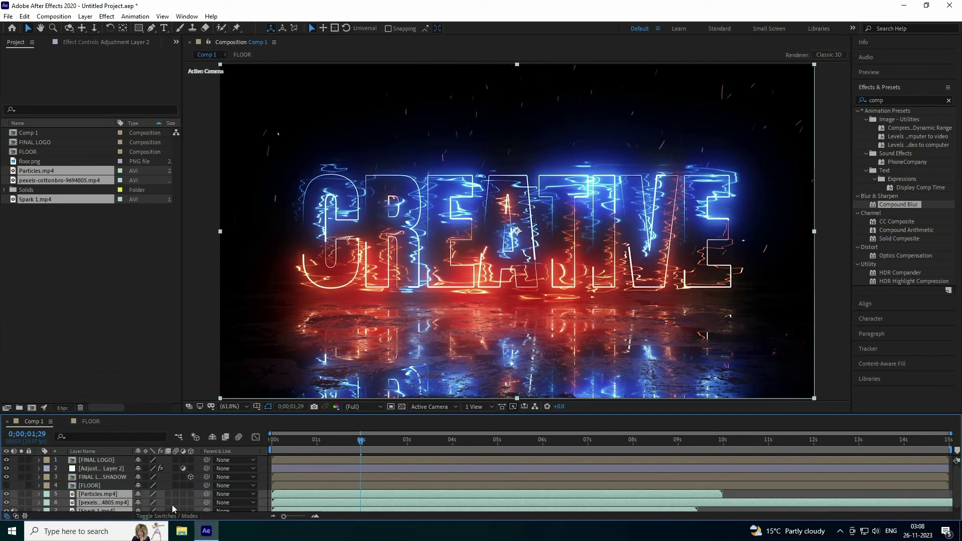
left_click_drag(170, 415, 170, 388)
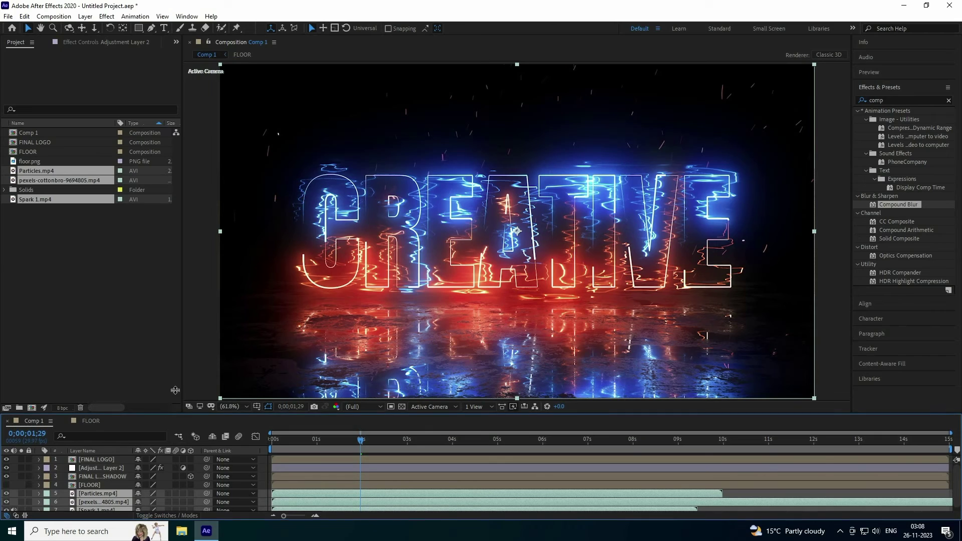
left_click(161, 516)
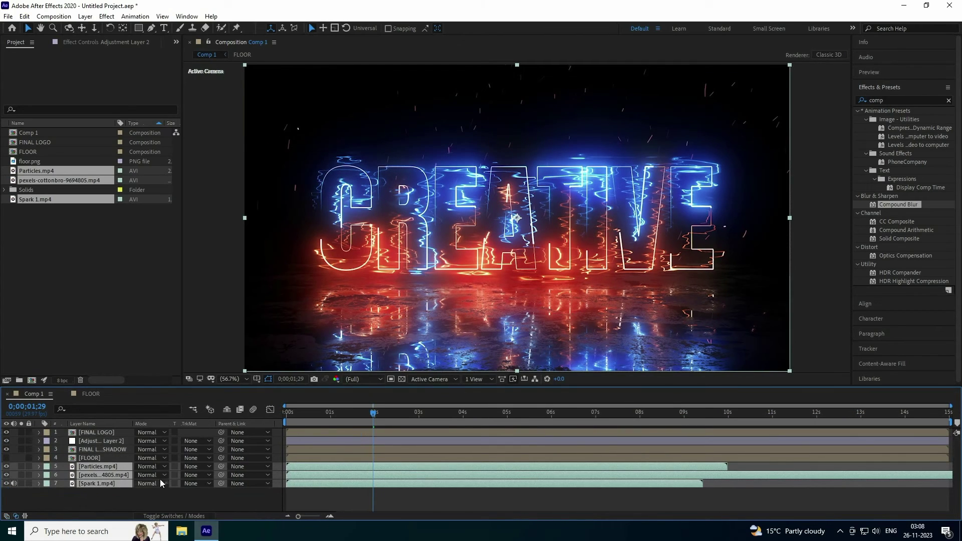
- Set the three overlay clips to Add blending and move Spark 1.mp4 to the top of the stack
left_click(145, 467)
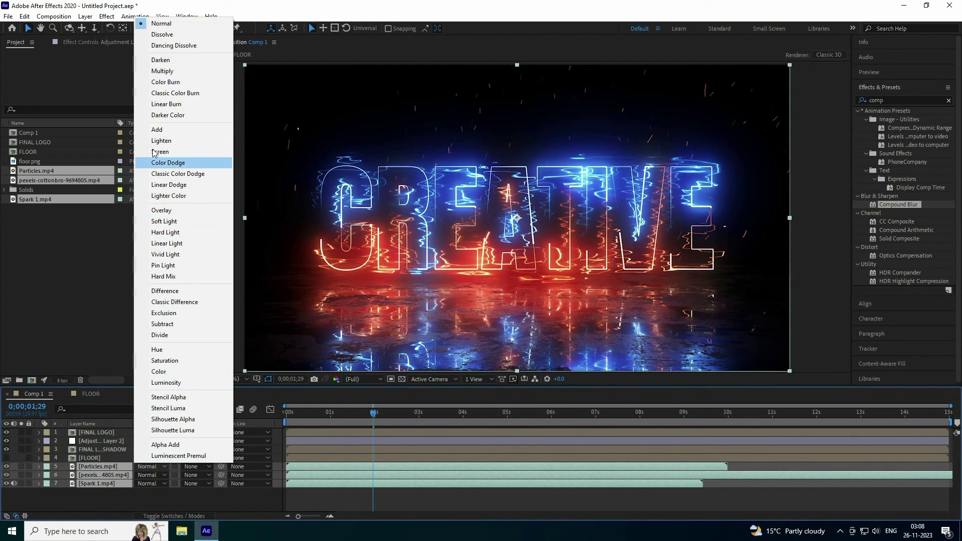
left_click(154, 131)
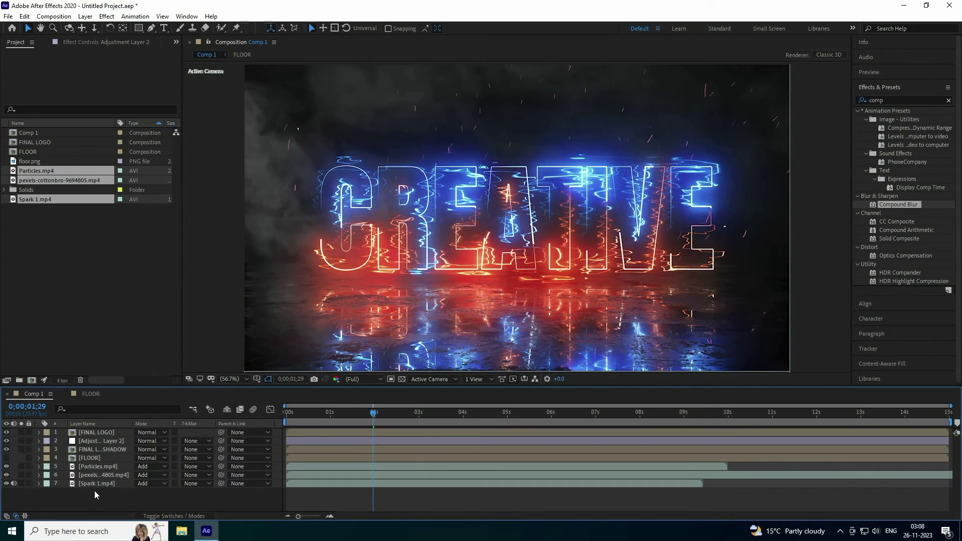
left_click(94, 483)
left_click_drag(92, 483, 98, 428)
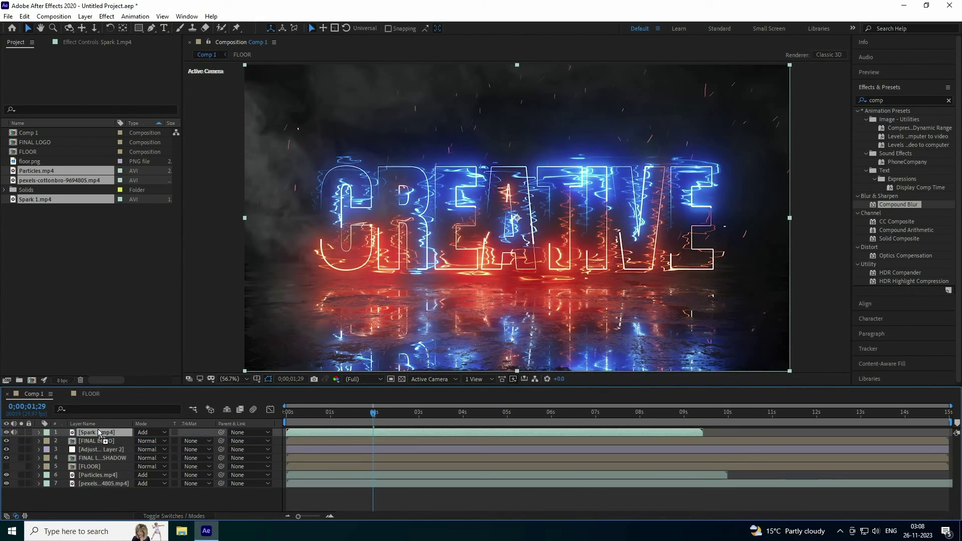
- Lower the pexels smoke clip's opacity to 30% and return the time indicator to the start
left_click(92, 482)
left_click(6, 484)
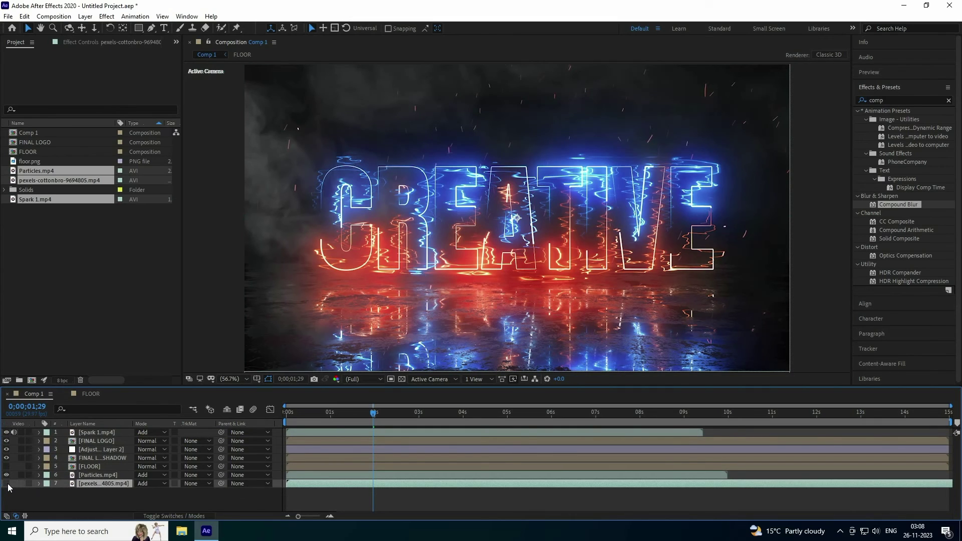
left_click(7, 483)
key("t")
left_click(141, 492)
type("30")
key("Return")
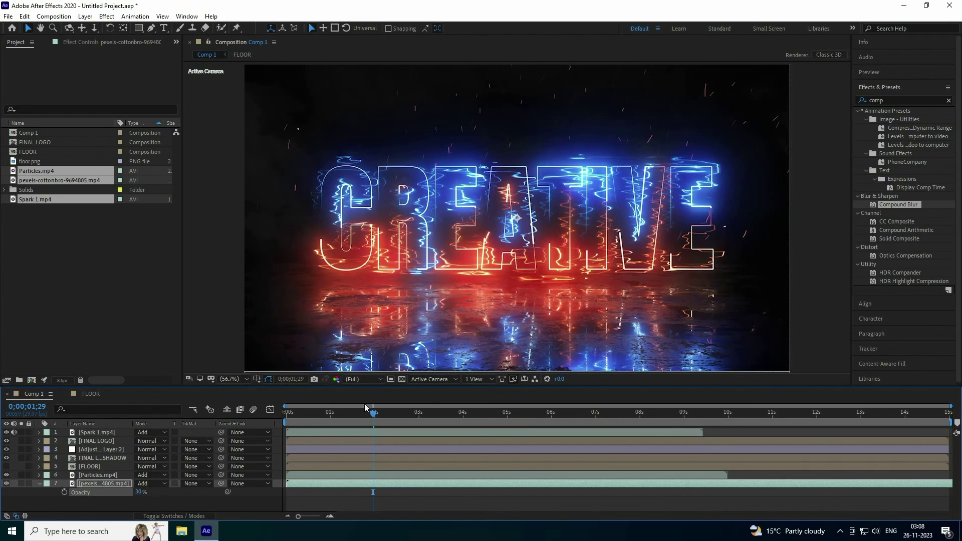
left_click_drag(373, 412, 160, 428)
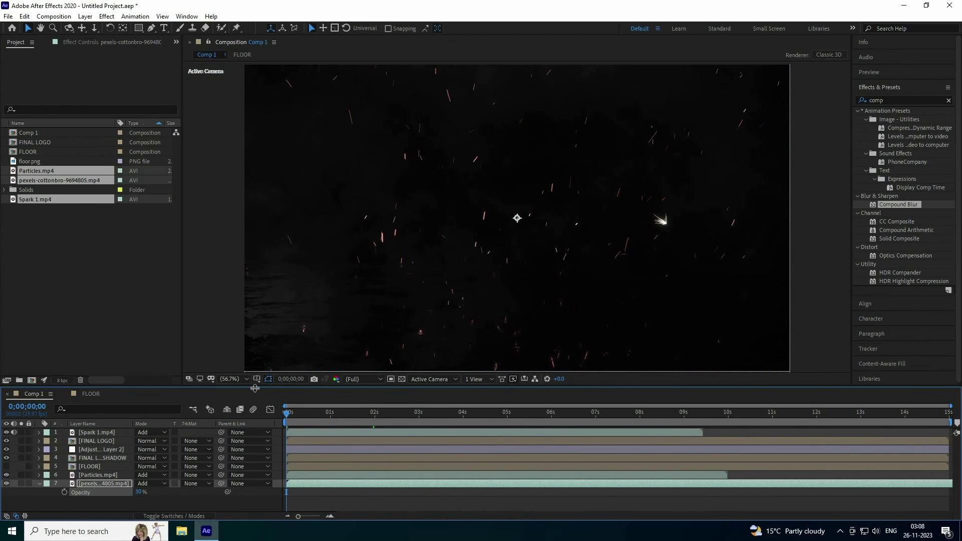
- Enlarge the viewer and preview the neon CREATIVE logo with sparks and smoke from the start
left_click_drag(255, 388, 255, 415)
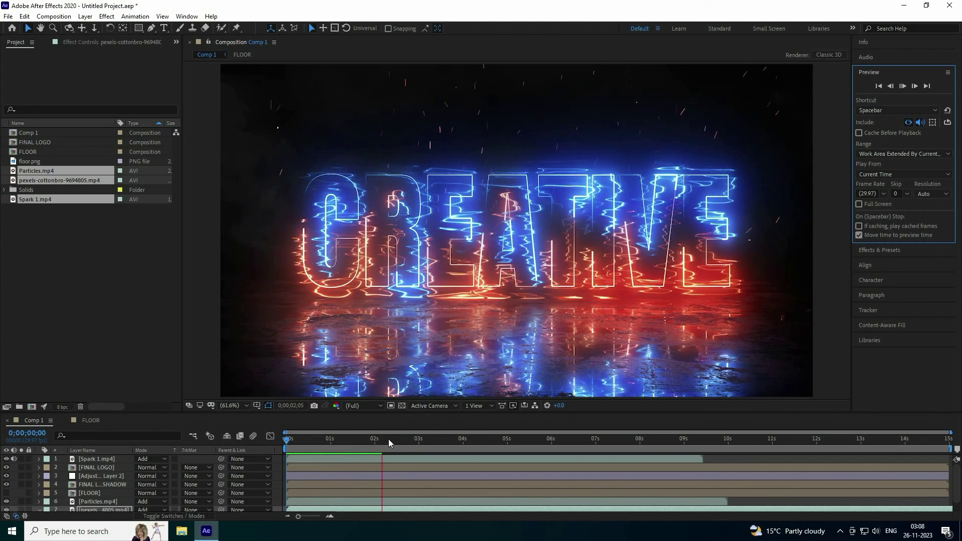
key("Escape")
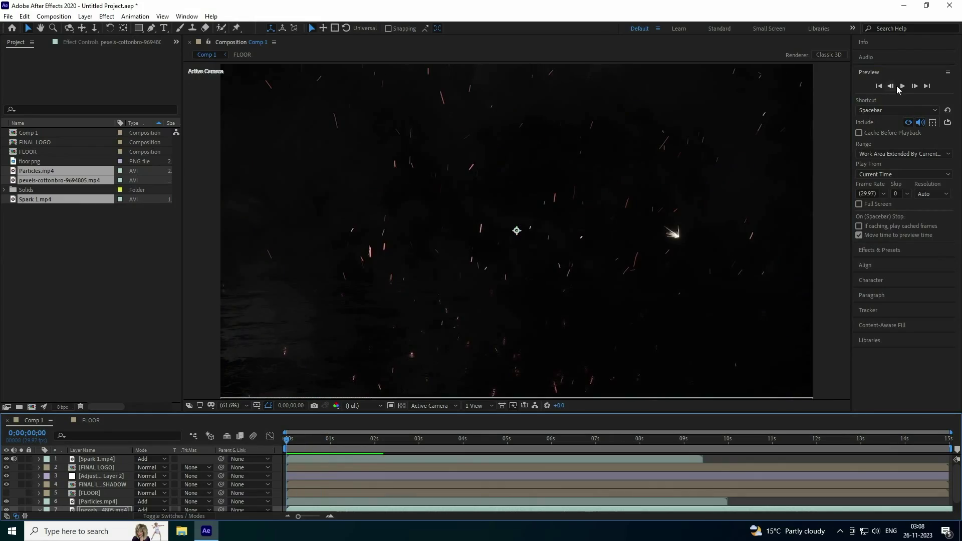
left_click(900, 87)
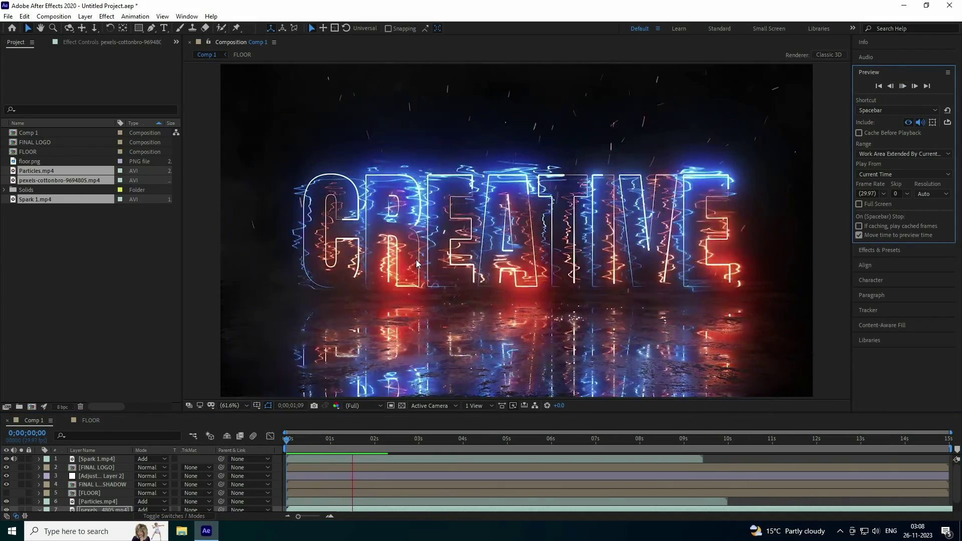